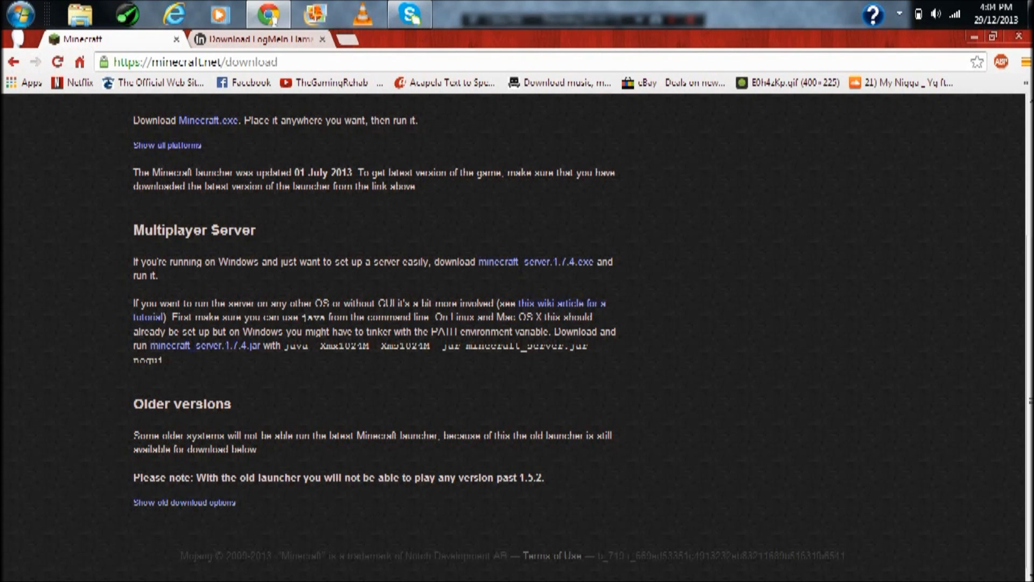
# Download minecraft_server.1.7.4.exe from the Multiplayer Server section of the Minecraft download page
pyautogui.scroll(4, 517, 323)
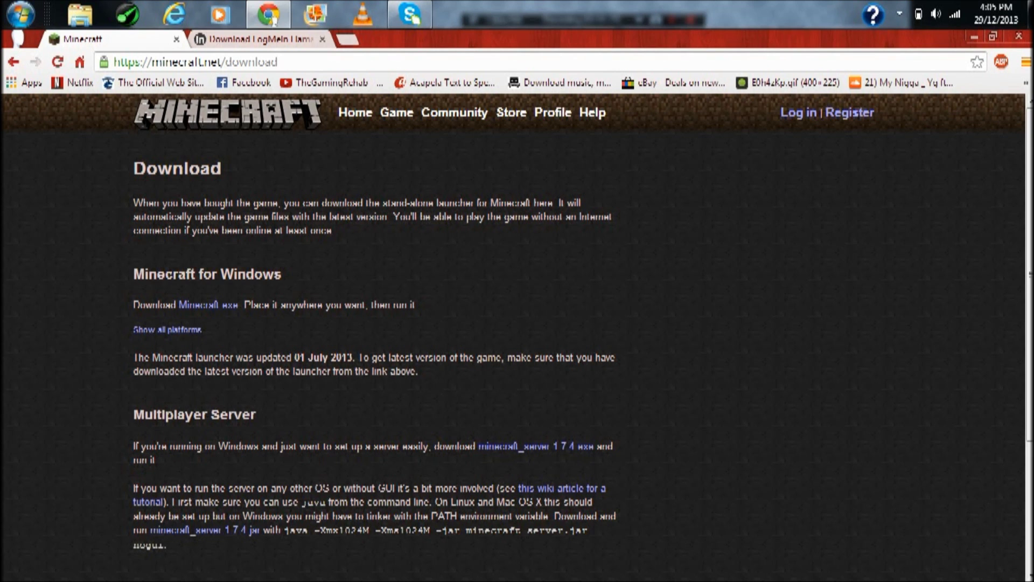
pyautogui.scroll(-3, 517, 323)
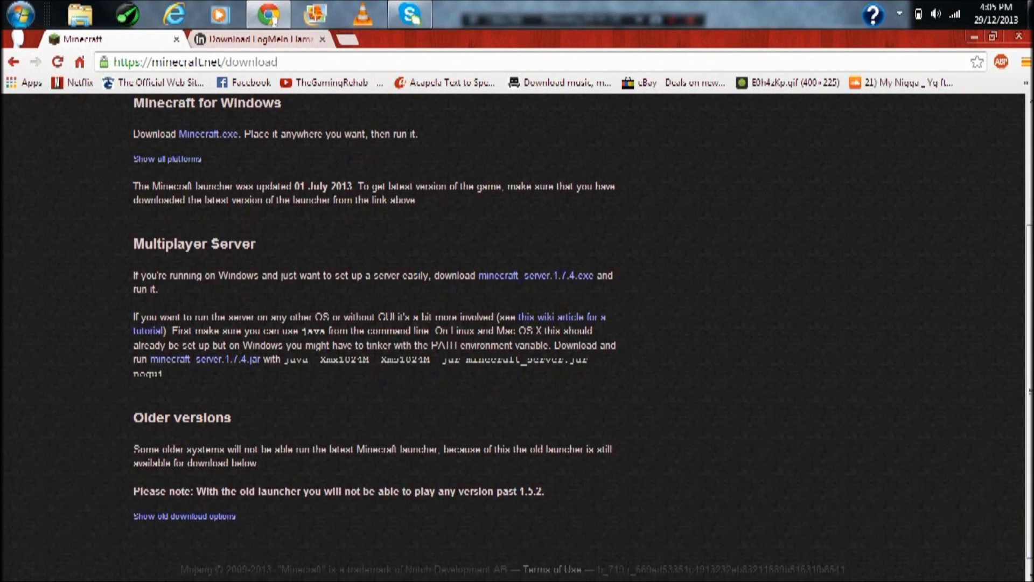
pyautogui.click(536, 276)
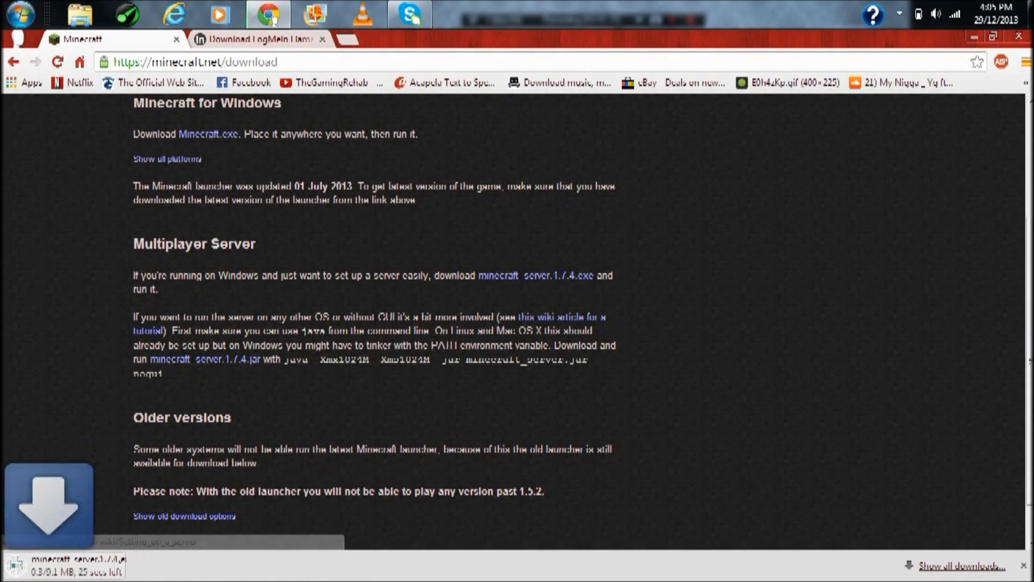
# Dock the browser to half of the screen and create a desktop folder named Minecraft Server
pyautogui.press('super+Down')
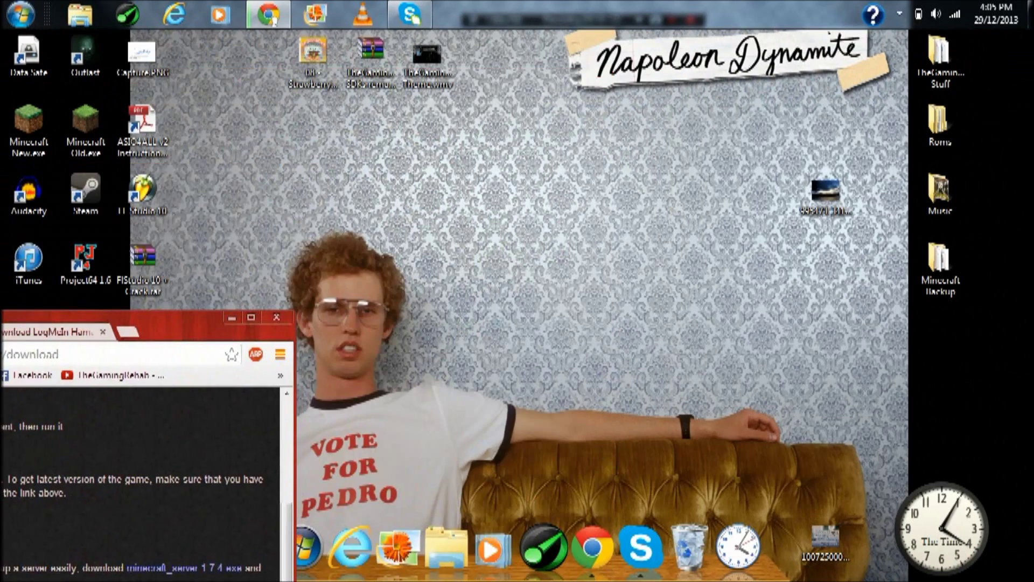
pyautogui.press('super+Left')
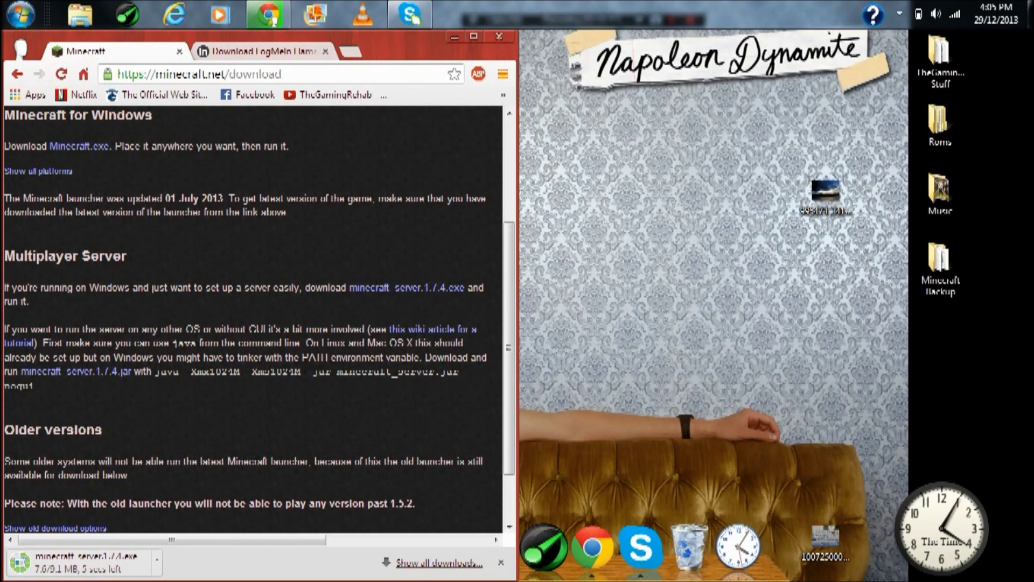
pyautogui.rightClick(741, 263)
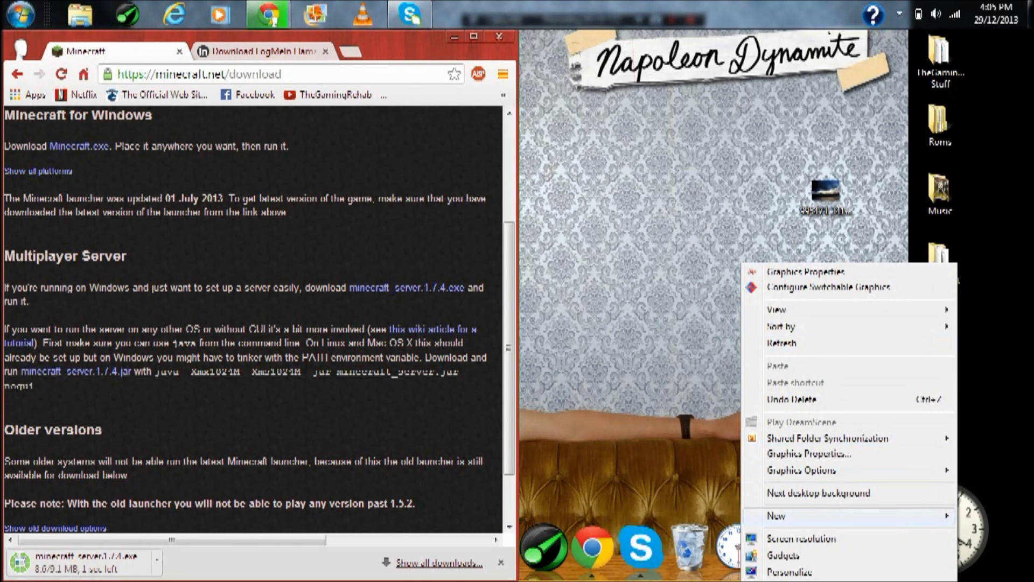
pyautogui.moveTo(776, 515)
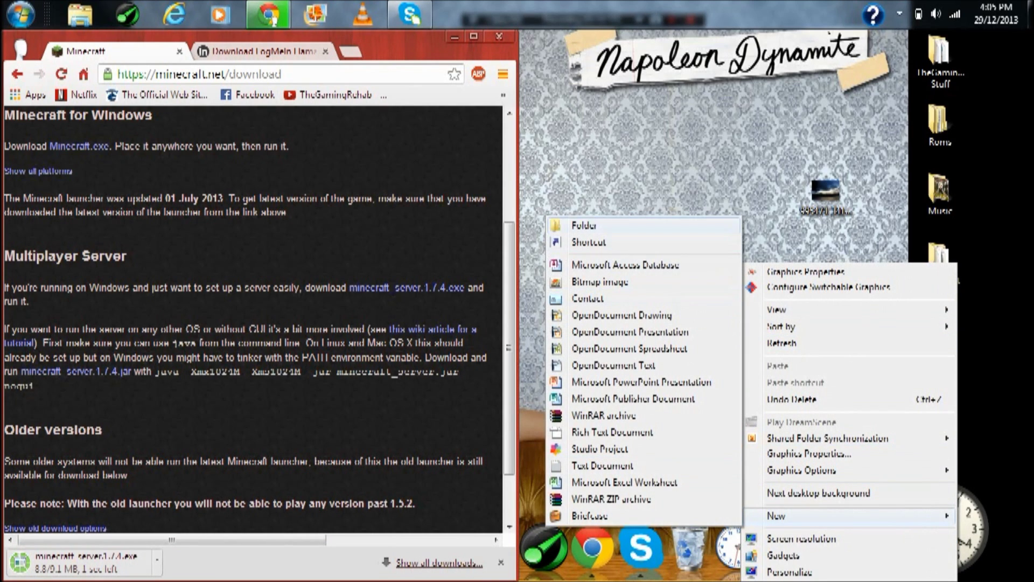
pyautogui.click(587, 225)
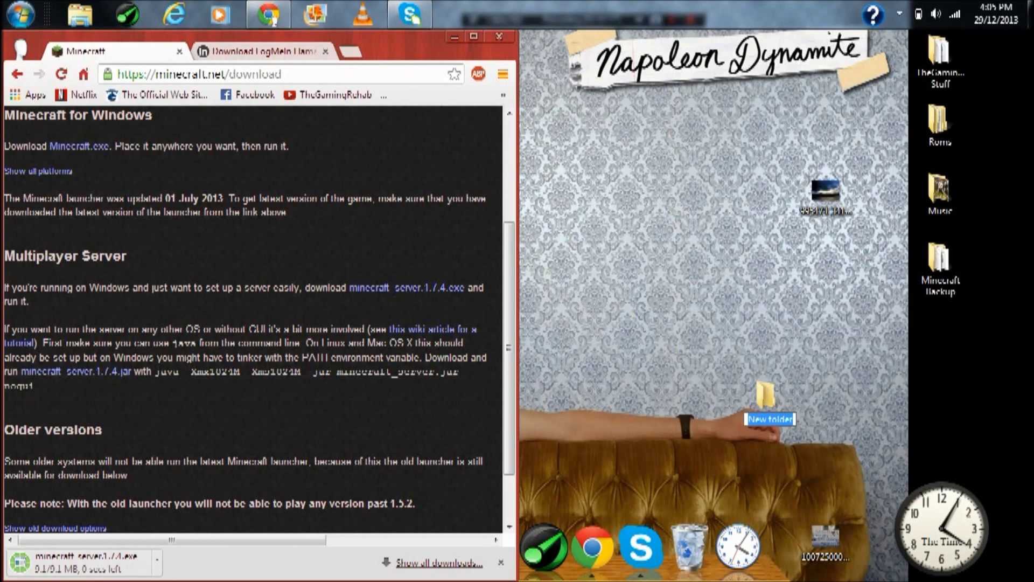
pyautogui.write('Minecraft')
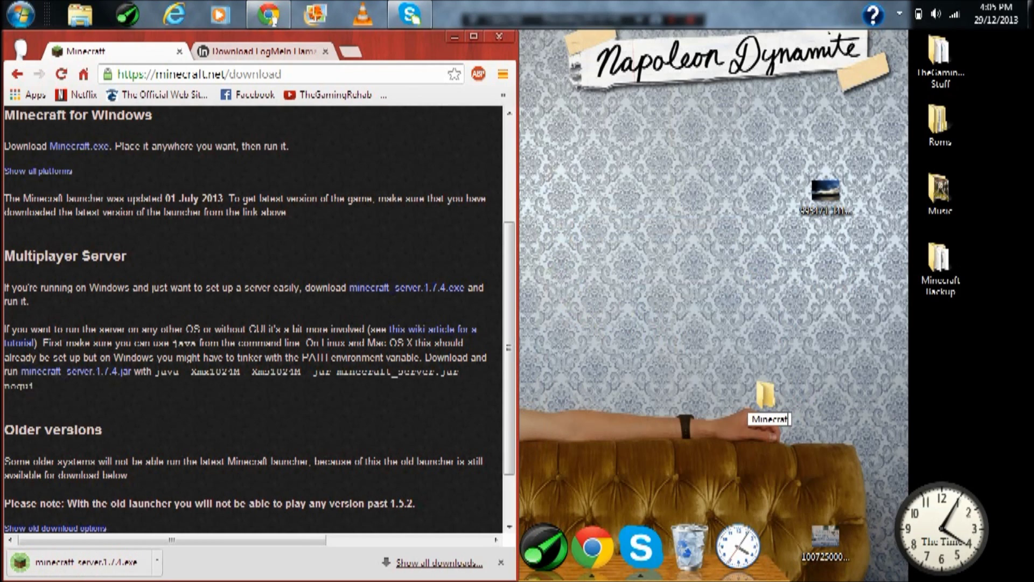
pyautogui.write(' Server')
pyautogui.press('Return')
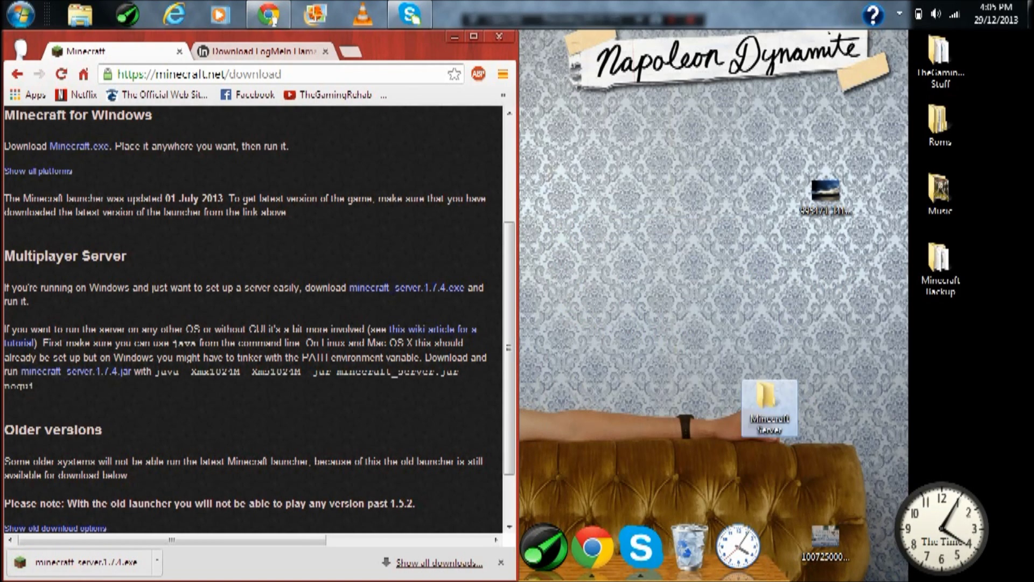
pyautogui.press('Escape')
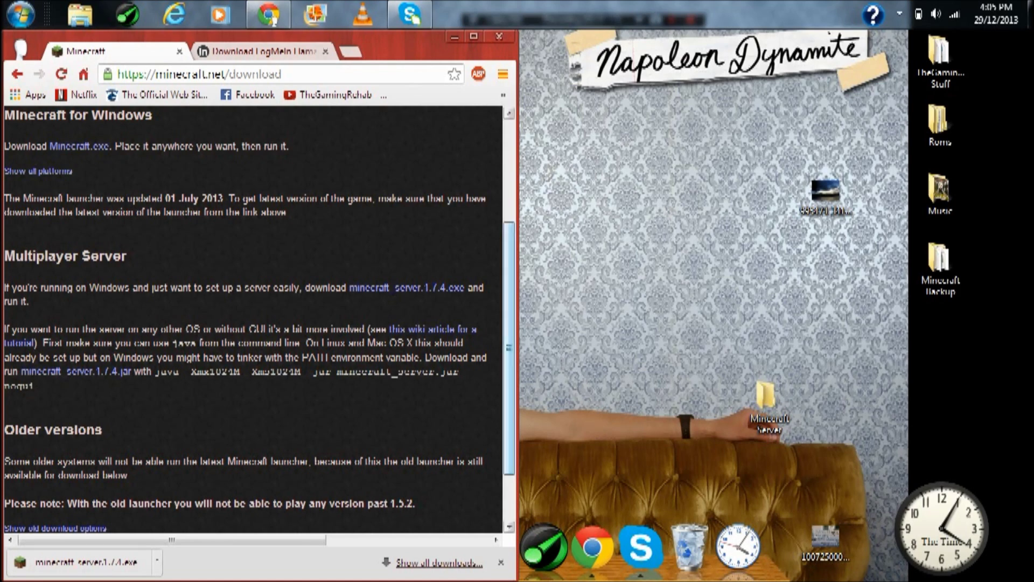
# Move the downloaded minecraft_server.1.7.4.exe into the Minecraft Server folder and run it there, with the always-ask option turned off
pyautogui.moveTo(80, 562); pyautogui.dragTo(768, 403)
pyautogui.doubleClick(769, 407)
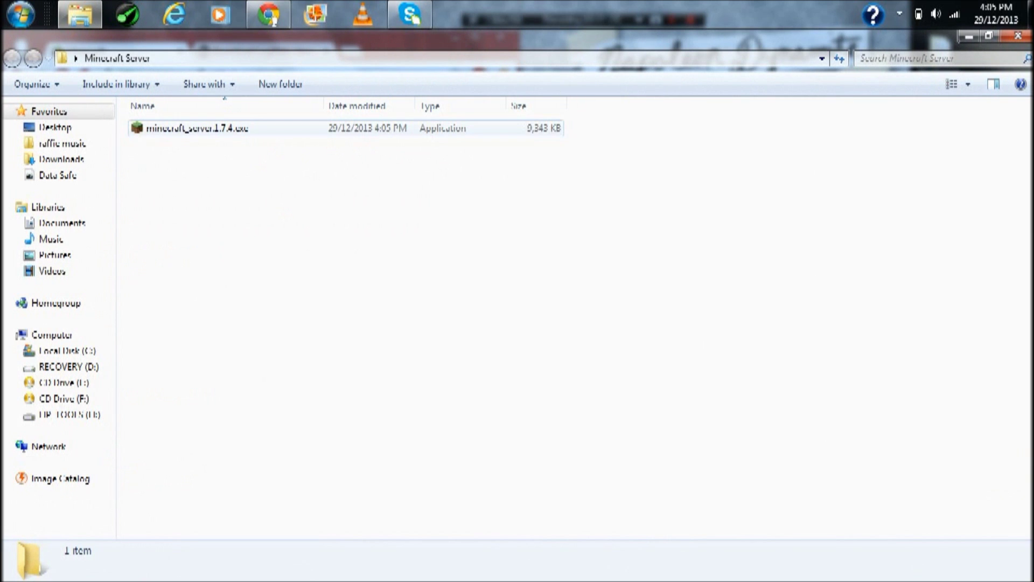
pyautogui.doubleClick(197, 128)
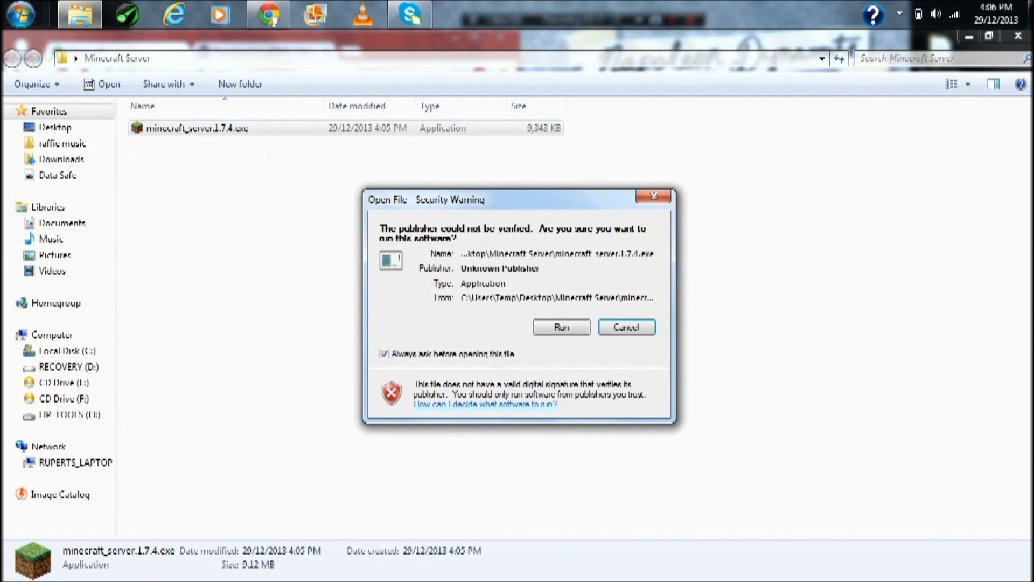
pyautogui.click(384, 353)
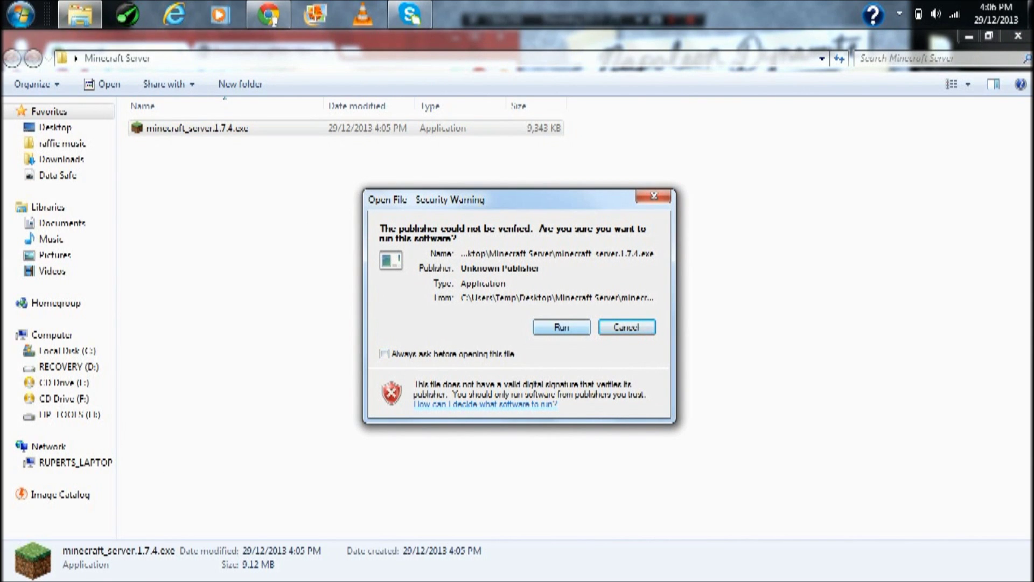
pyautogui.click(562, 327)
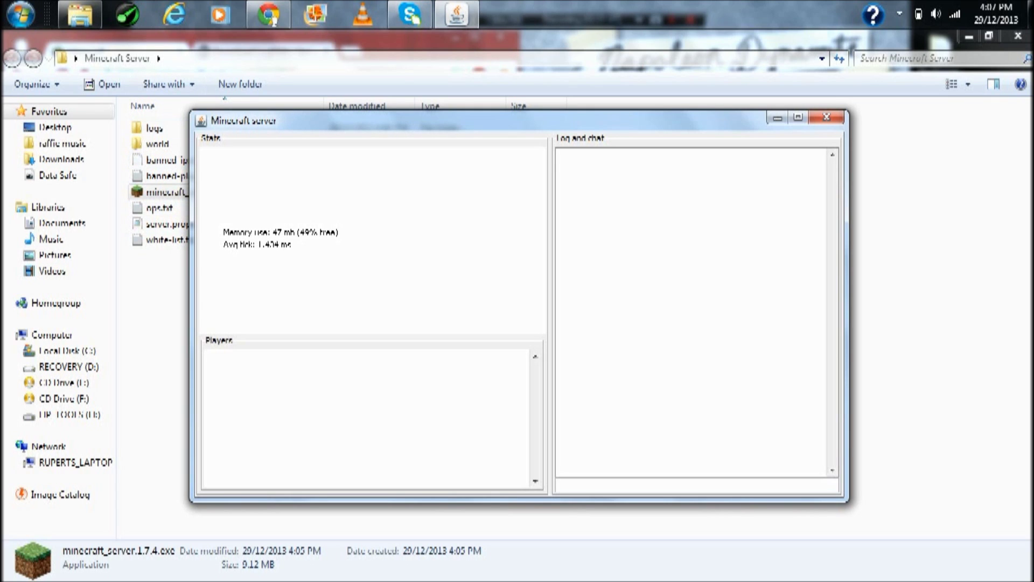
# Shut down the Minecraft server with the stop command and close its window
pyautogui.write('stop')
pyautogui.press('Return')
pyautogui.click(827, 117)
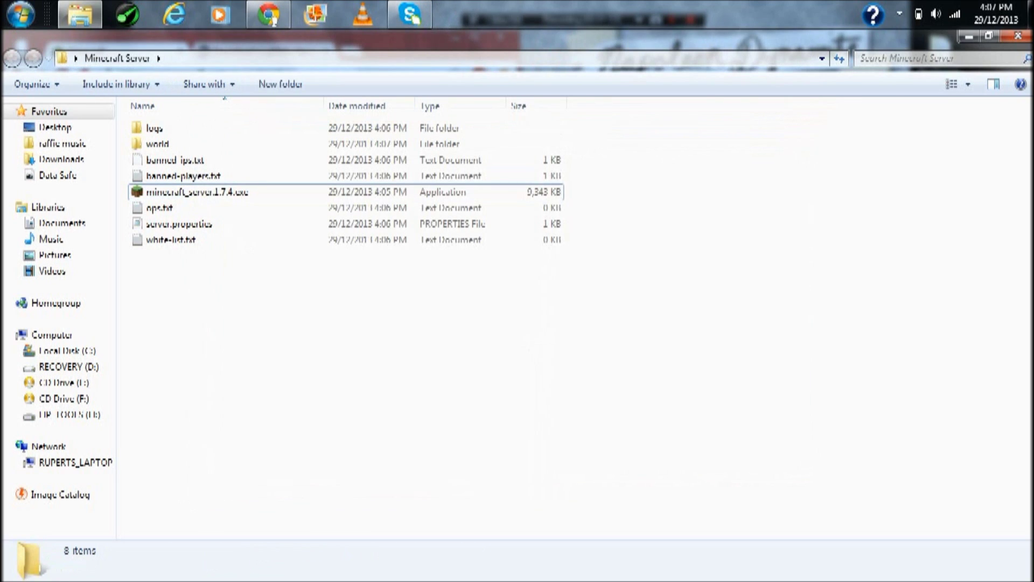
# Examine the generated server files and the difficulty and gamemode settings in server.properties, leaving the file and folder closed
pyautogui.click(160, 208)
pyautogui.click(178, 224)
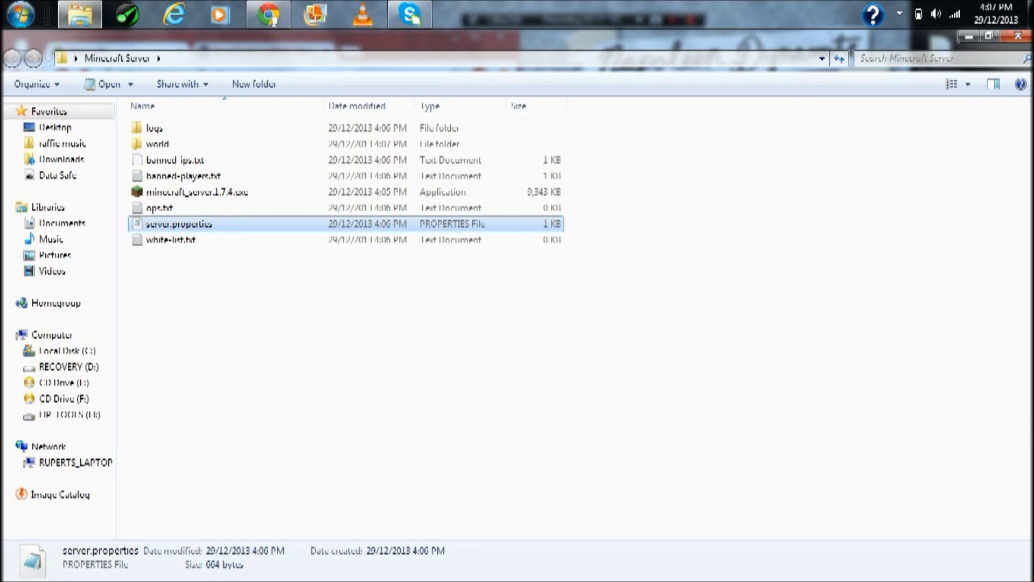
pyautogui.click(154, 128)
pyautogui.click(175, 160)
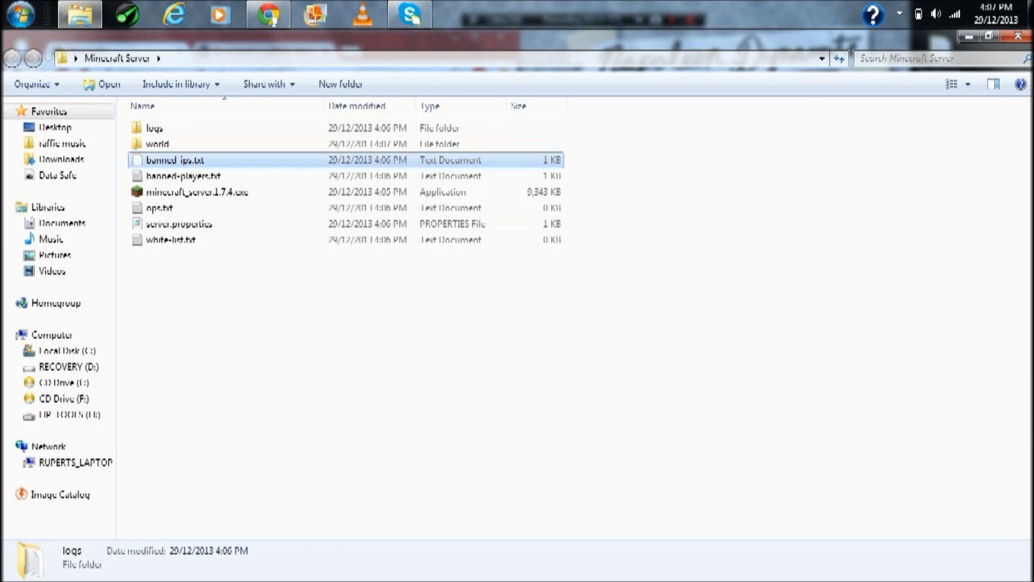
pyautogui.doubleClick(179, 224)
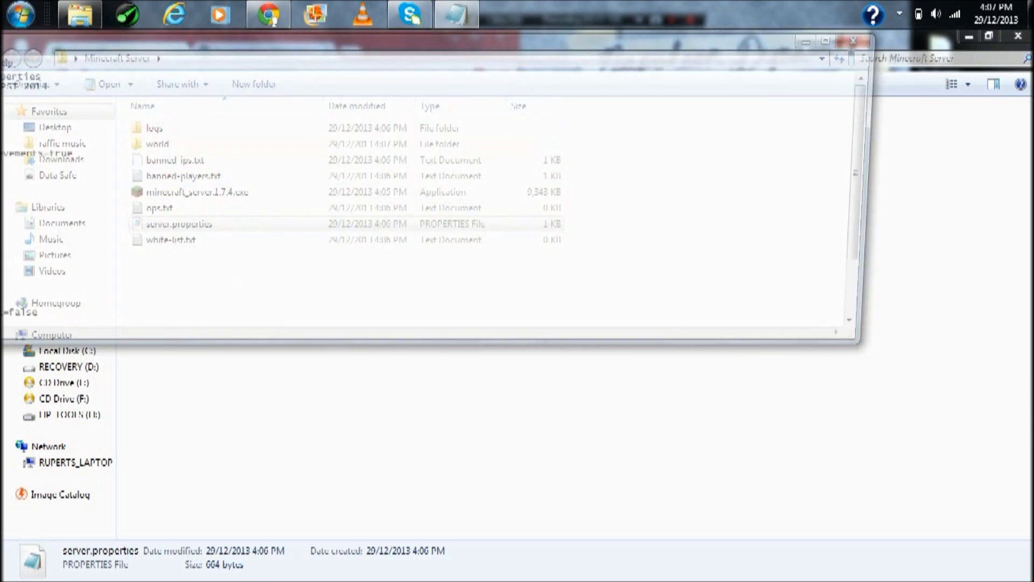
pyautogui.press('super+Up')
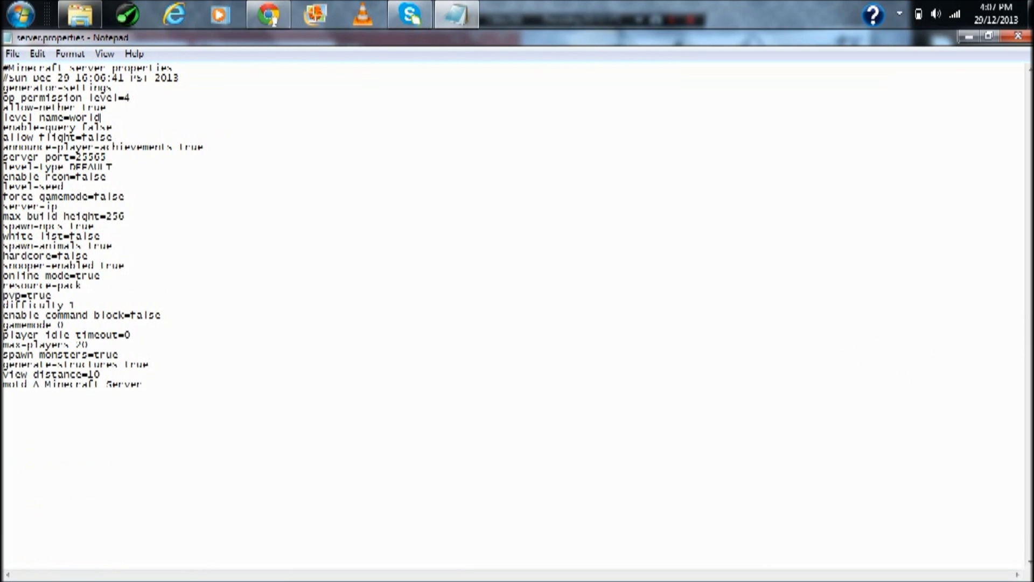
pyautogui.moveTo(4, 305); pyautogui.dragTo(64, 324)
pyautogui.click(64, 325)
pyautogui.click(1018, 35)
pyautogui.hotkey('ctrl', 'space')
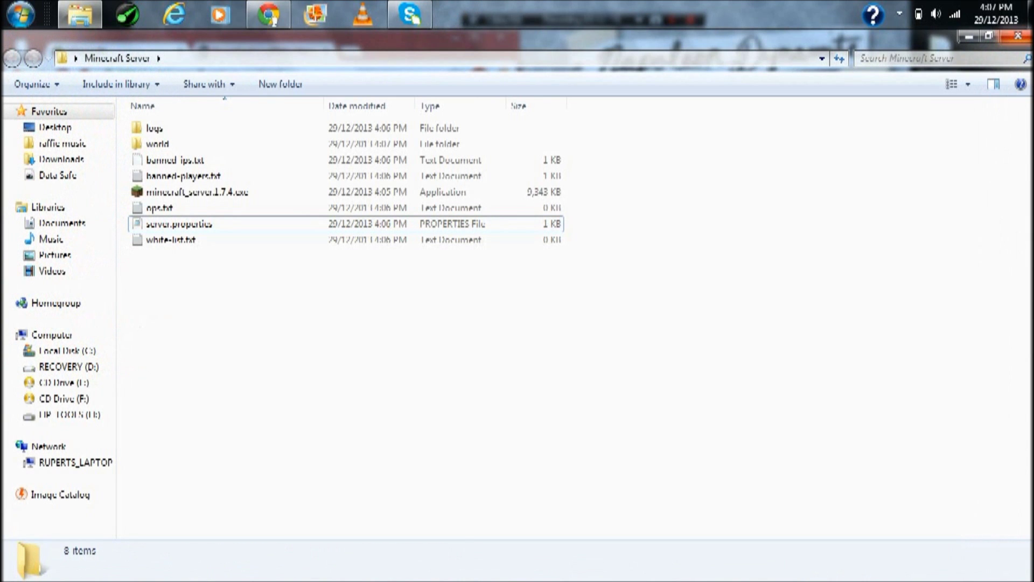
pyautogui.click(1018, 36)
# Download the unmanaged Windows version of Hamachi from the LogMeIn page in a maximized browser window
pyautogui.click(263, 52)
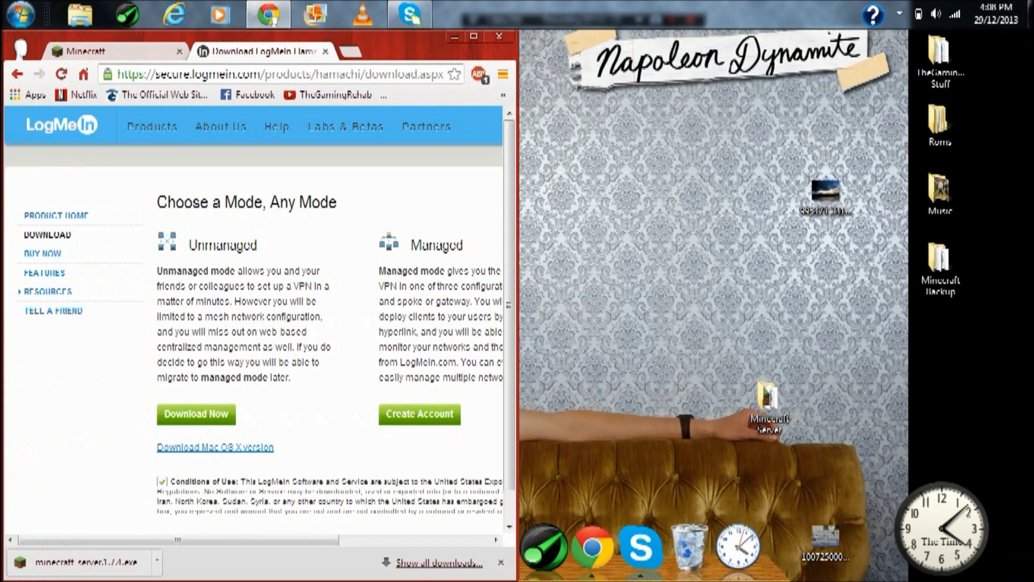
pyautogui.click(501, 562)
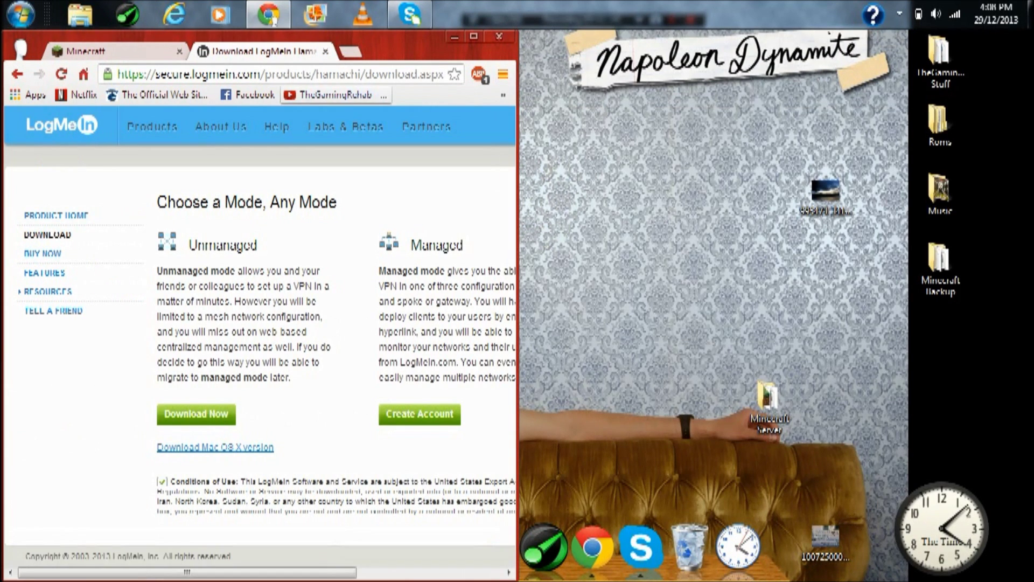
pyautogui.click(473, 36)
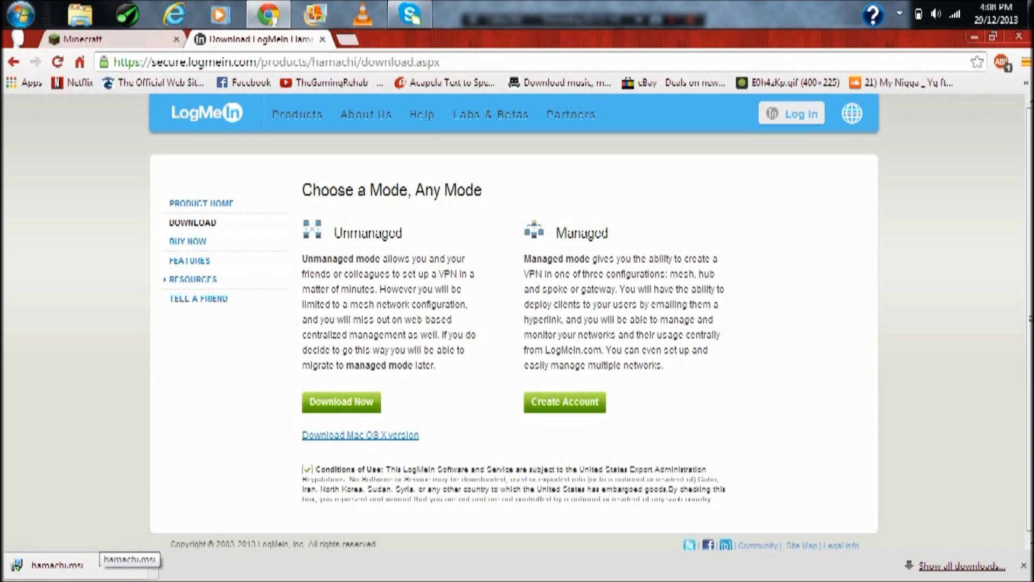
# Run the downloaded hamachi.msi with the always-ask option turned off, and dock the browser to half of the screen
pyautogui.click(81, 564)
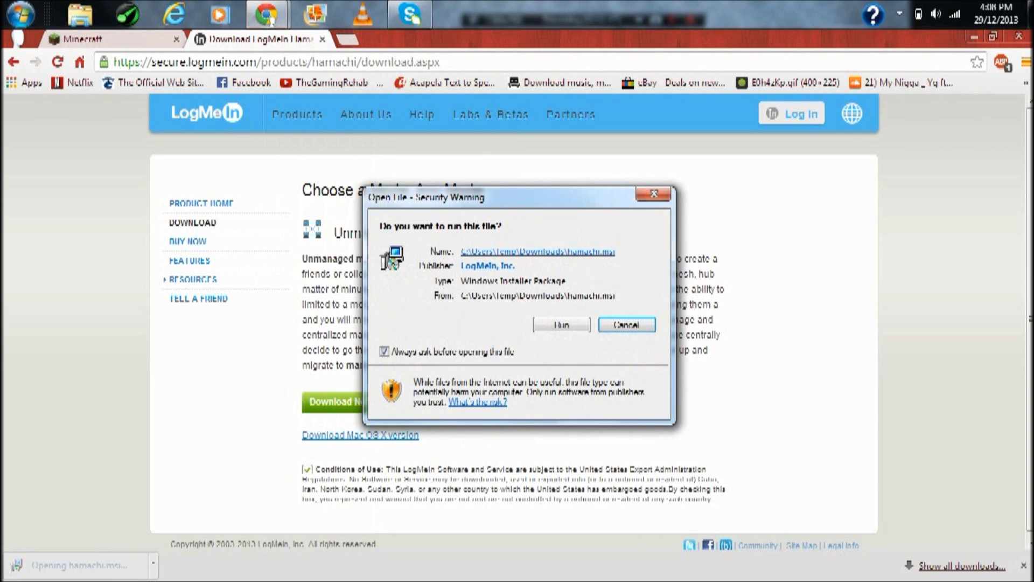
pyautogui.click(384, 351)
pyautogui.click(561, 324)
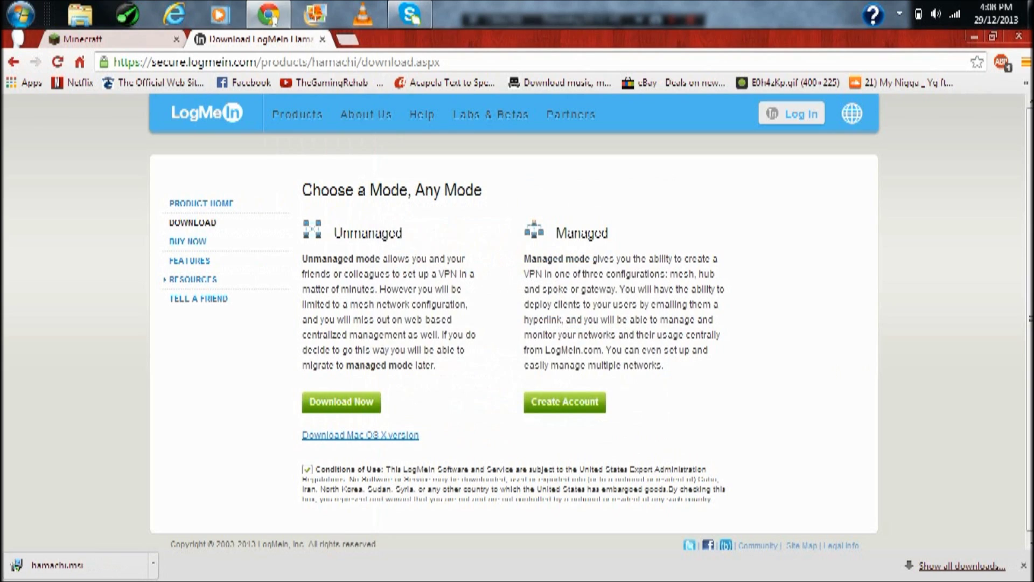
pyautogui.moveTo(466, 38); pyautogui.dragTo(1, 211)
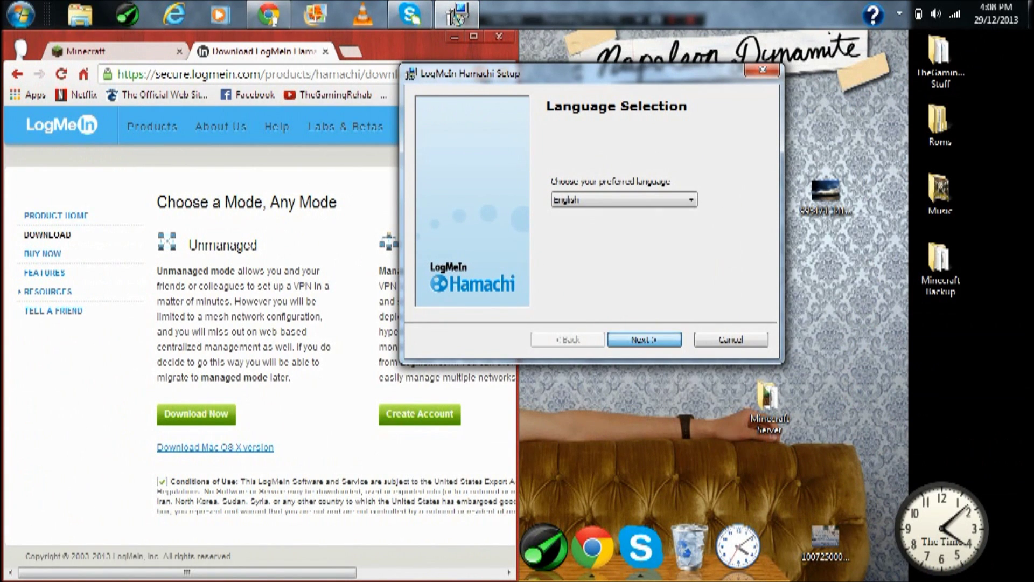
# Complete the Hamachi setup in English, accepting the update of the existing version and launching Hamachi at the end
pyautogui.press('Return')
pyautogui.press('Return')
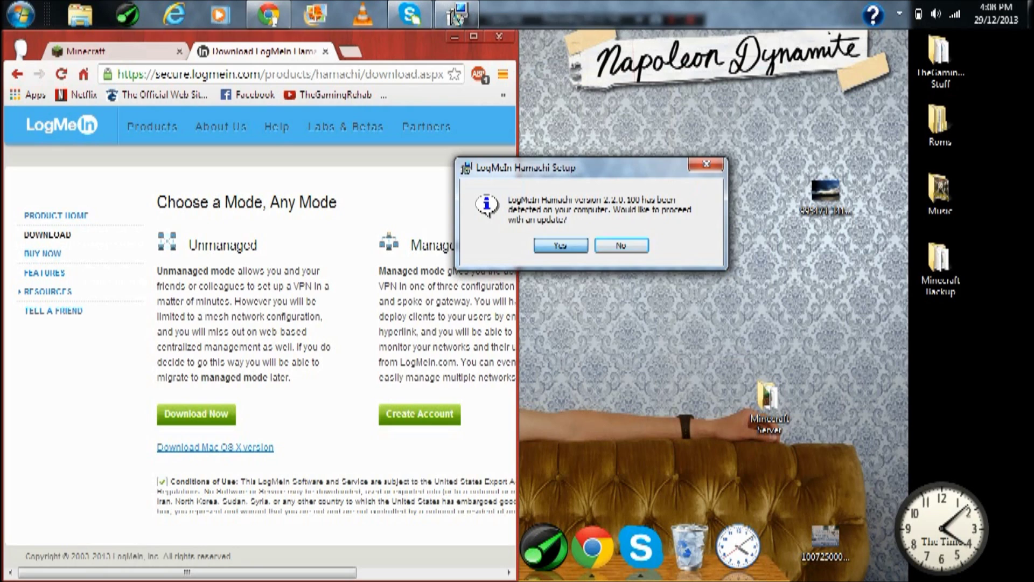
pyautogui.click(560, 245)
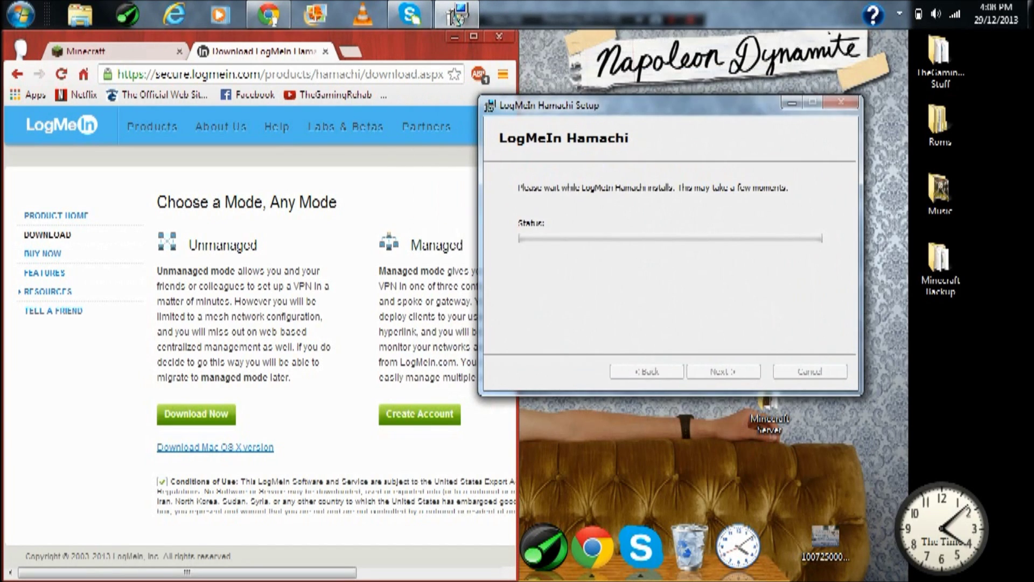
pyautogui.moveTo(667, 105); pyautogui.dragTo(727, 73)
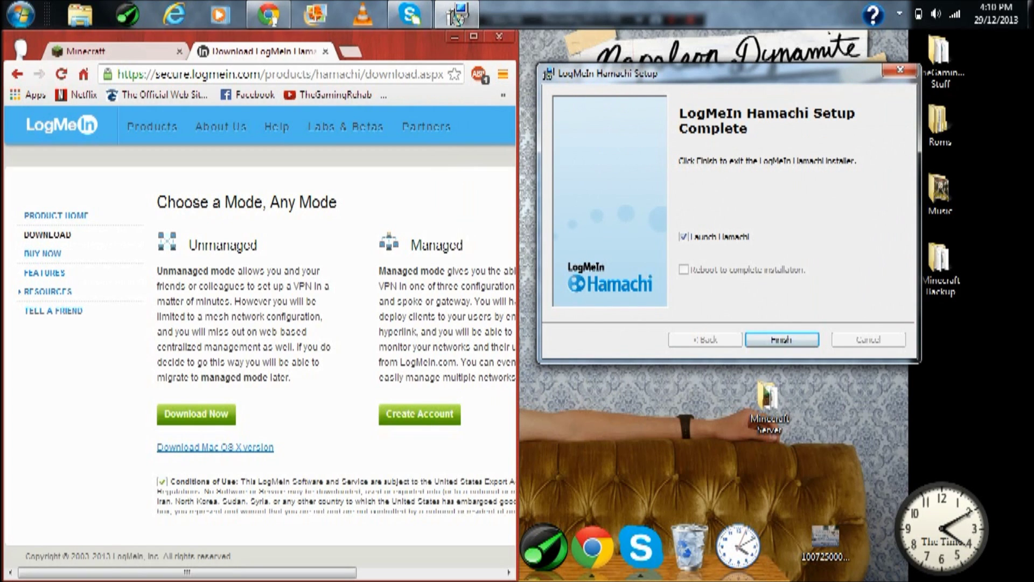
pyautogui.press('Return')
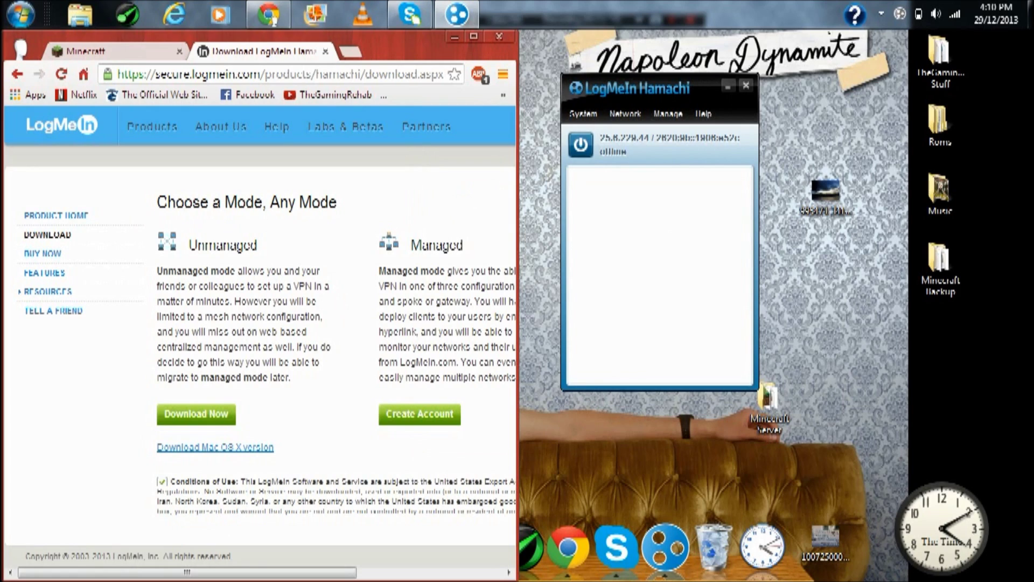
# Power on Hamachi to bring the client online
pyautogui.click(582, 113)
pyautogui.press('Escape')
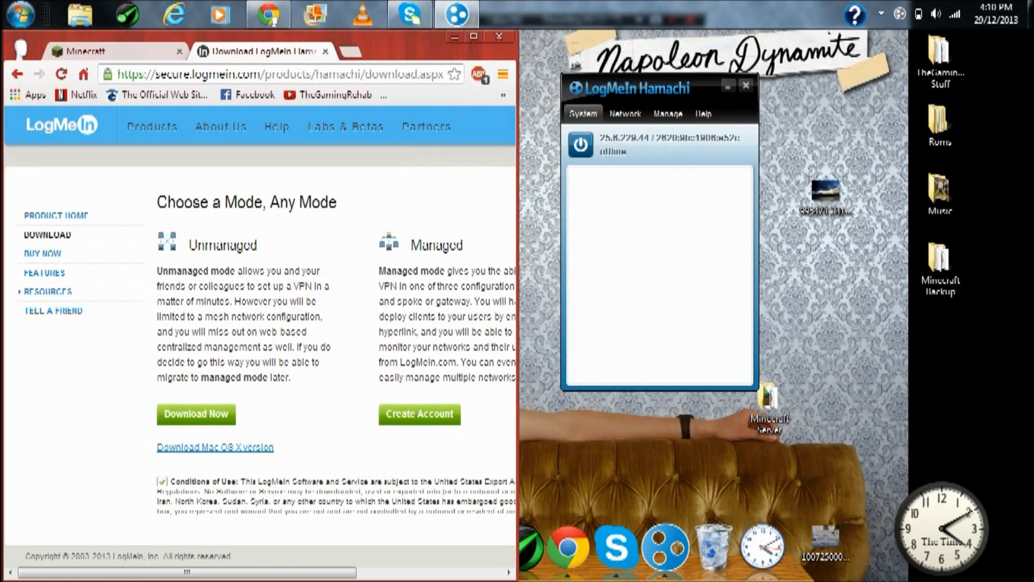
pyautogui.click(580, 144)
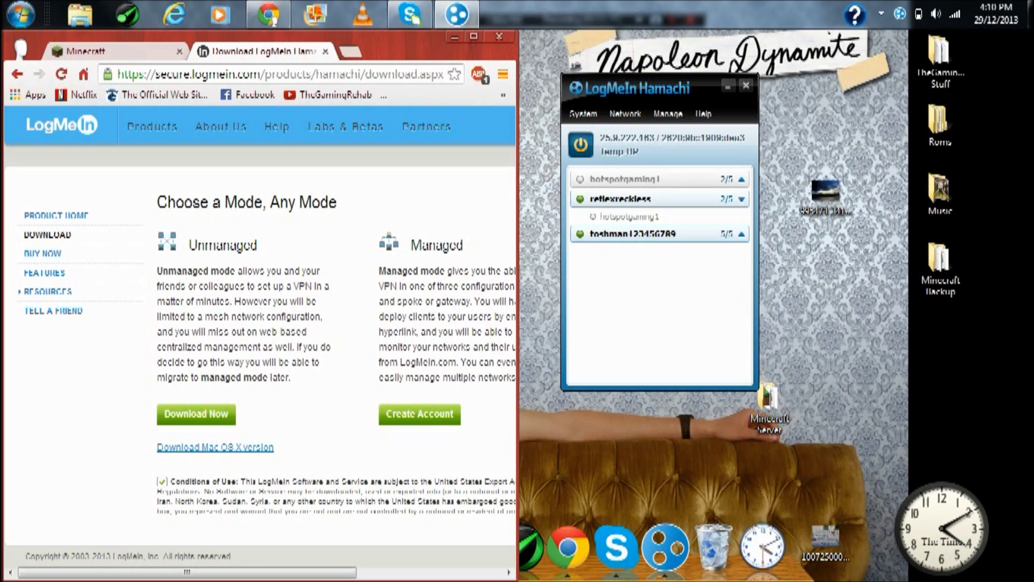
# Minimize the browser to clear the desktop, and reposition the Hamachi window with its expanded network selected
pyautogui.click(454, 37)
pyautogui.moveTo(647, 87); pyautogui.dragTo(422, 72)
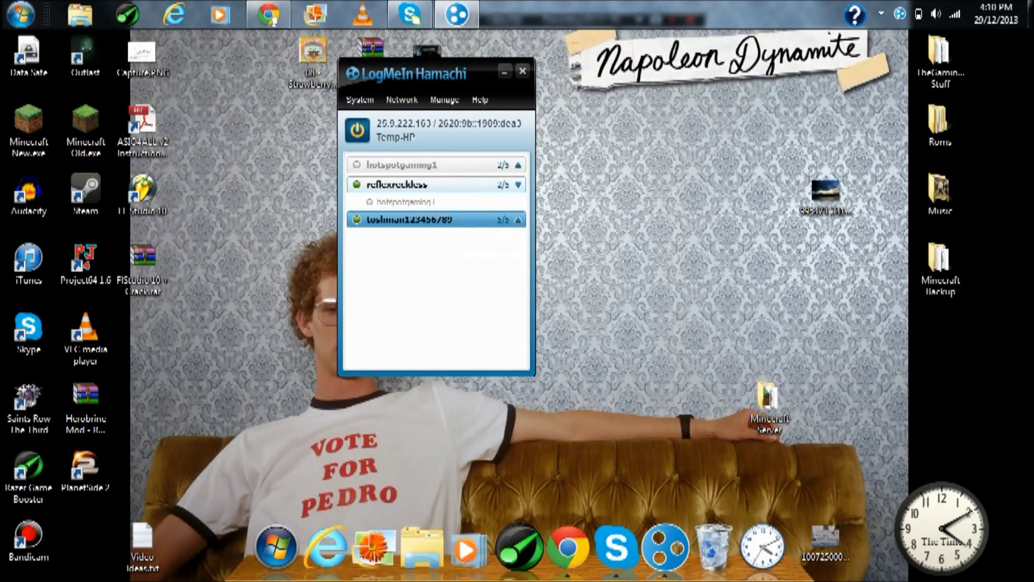
pyautogui.click(438, 202)
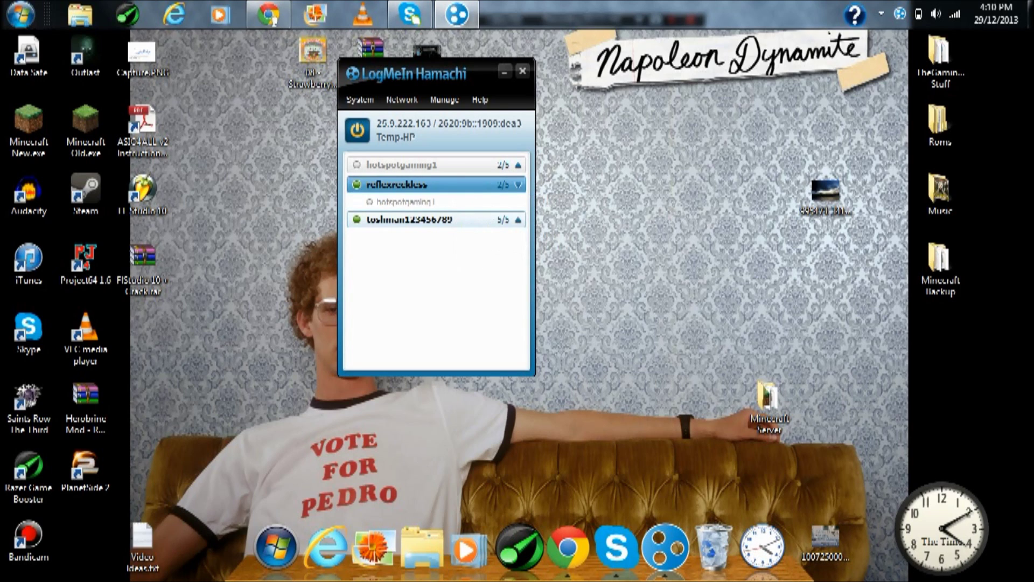
# Move the Hamachi window aside on the desktop and copy this computer's IPv4 address from it
pyautogui.click(454, 165)
pyautogui.click(503, 165)
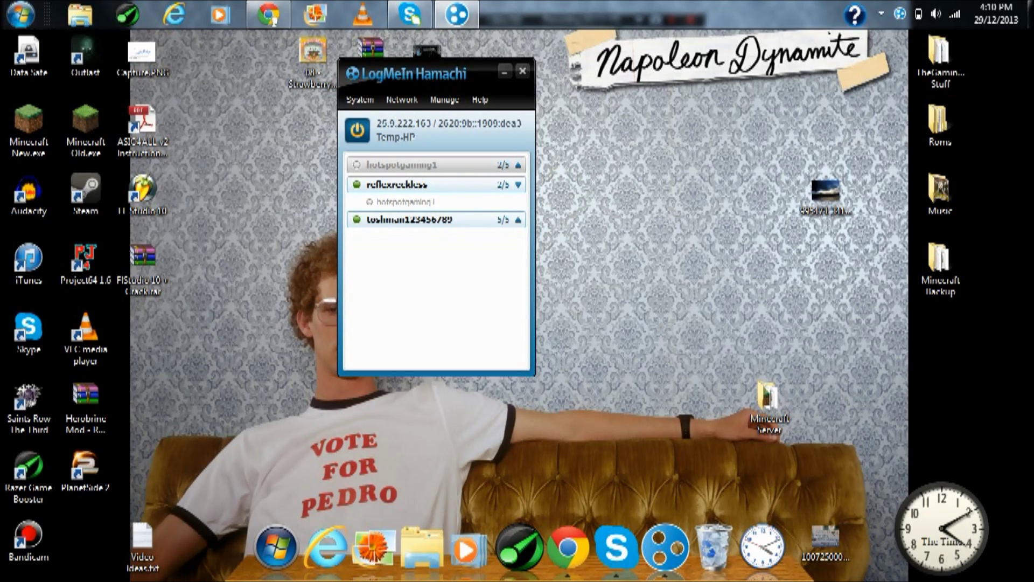
pyautogui.moveTo(441, 75); pyautogui.dragTo(623, 79)
pyautogui.click(536, 105)
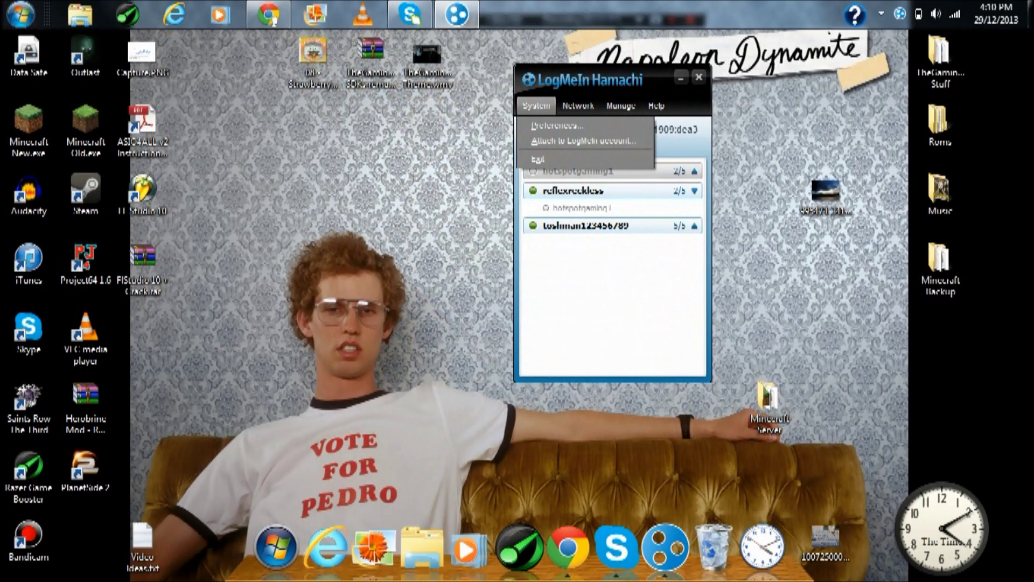
pyautogui.click(536, 105)
pyautogui.rightClick(553, 129)
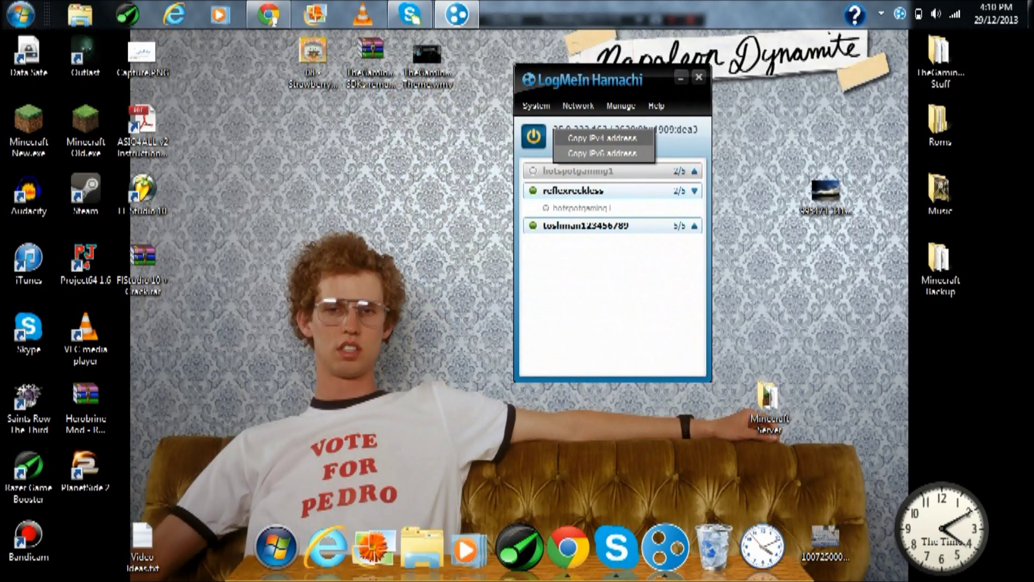
pyautogui.click(602, 138)
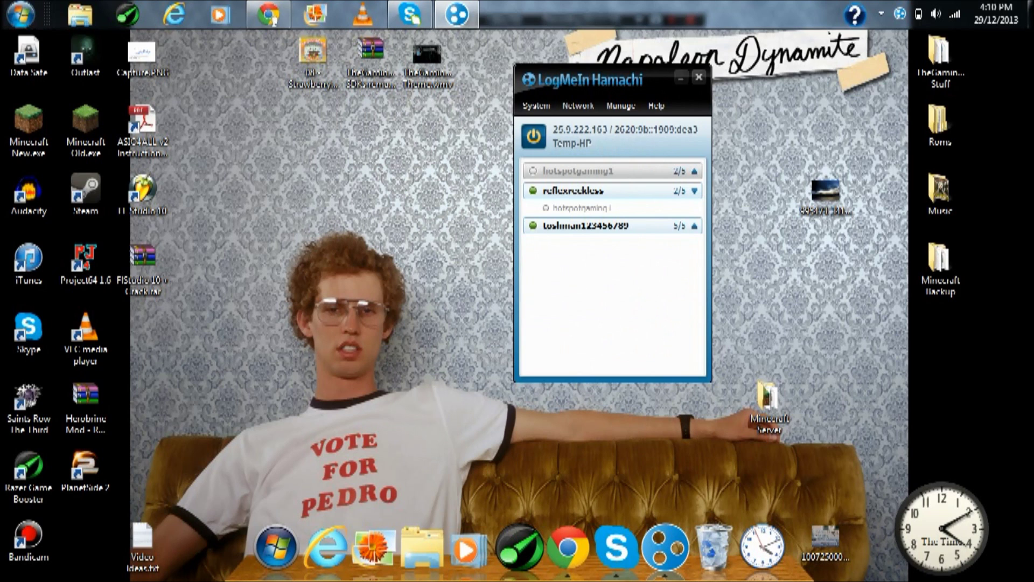
# Minimize Hamachi and open server.properties from the Minecraft Server folder on the desktop
pyautogui.click(680, 77)
pyautogui.doubleClick(769, 408)
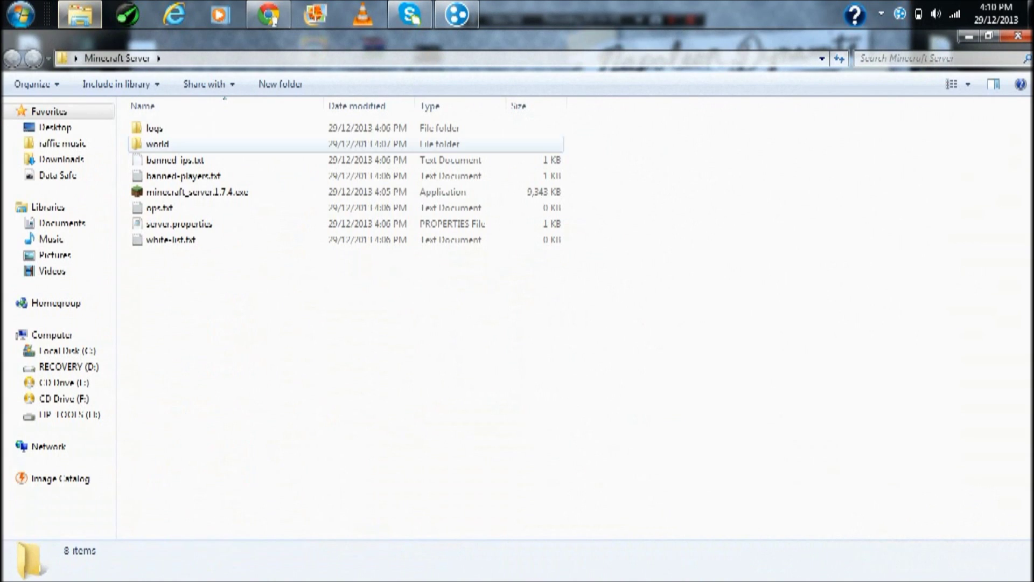
pyautogui.doubleClick(179, 223)
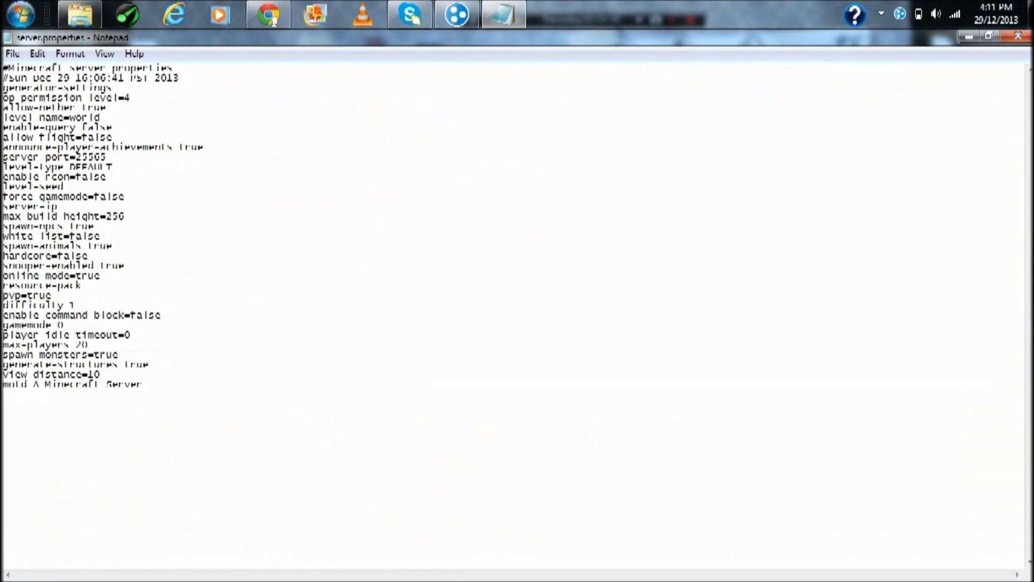
# Set server-ip in the properties file to the copied Hamachi address, 25.9.222.163
pyautogui.hotkey('ctrl', 'v')
pyautogui.moveTo(76, 157); pyautogui.dragTo(106, 158)
pyautogui.click(106, 157)
pyautogui.moveTo(63, 206); pyautogui.dragTo(137, 206)
pyautogui.click(106, 177)
# Set enable-command-block to true and max-players to 25
pyautogui.click(76, 305)
pyautogui.moveTo(130, 315); pyautogui.dragTo(161, 315)
pyautogui.write('true')
pyautogui.press('BackSpace')
pyautogui.write('5')
# Replace the motd text with "A hard days." and close server.properties, saving the changes
pyautogui.moveTo(33, 384); pyautogui.dragTo(143, 384)
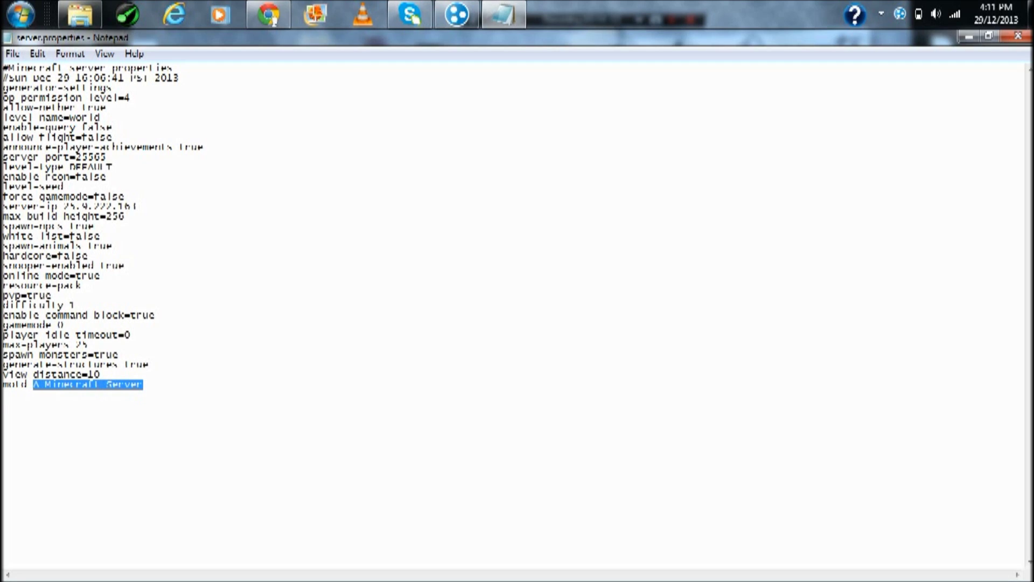
pyautogui.click(143, 384)
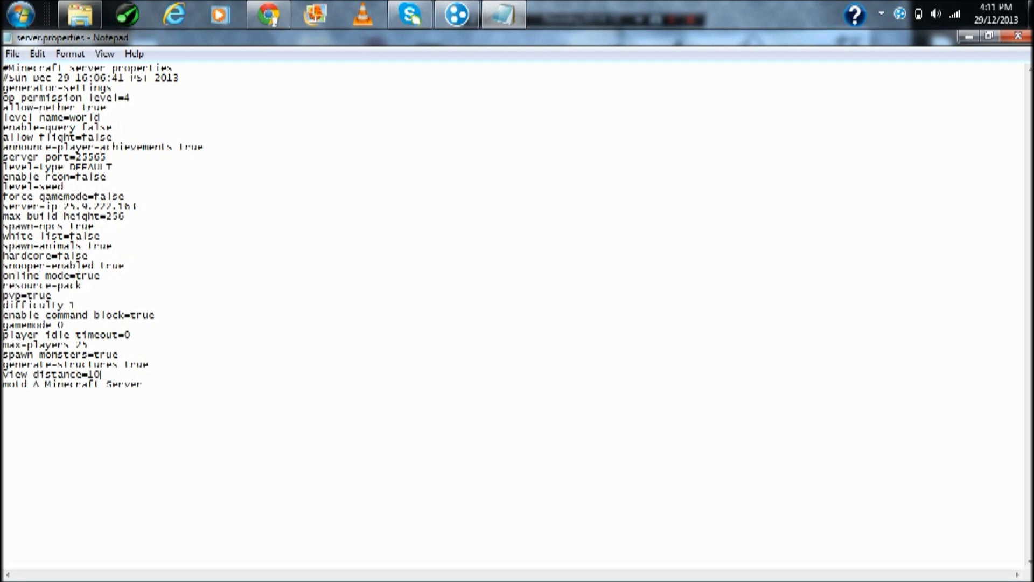
pyautogui.moveTo(4, 384); pyautogui.dragTo(142, 393)
pyautogui.click(142, 384)
pyautogui.moveTo(33, 384); pyautogui.dragTo(143, 384)
pyautogui.write('A hard days s')
pyautogui.press('BackSpace')
pyautogui.press('BackSpace')
pyautogui.click(1018, 36)
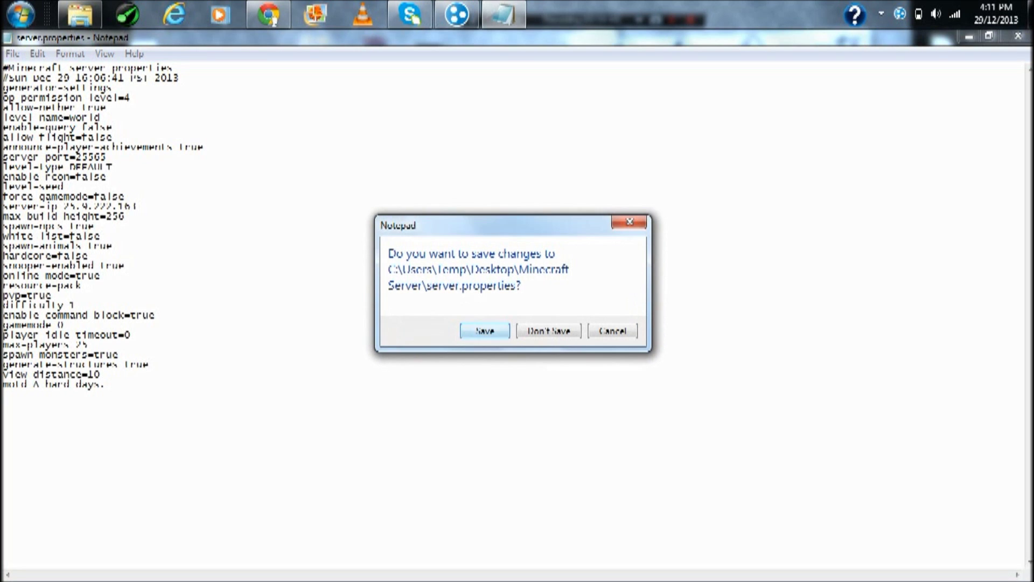
pyautogui.press('Return')
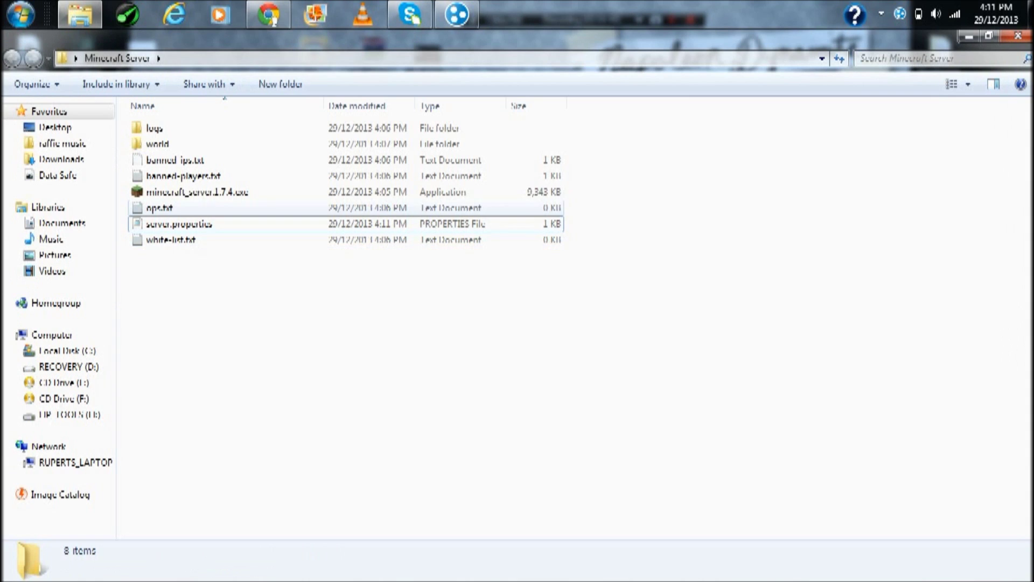
# Launch minecraft_server.1.7.4.exe from the server folder and reposition the Minecraft server window
pyautogui.click(197, 191)
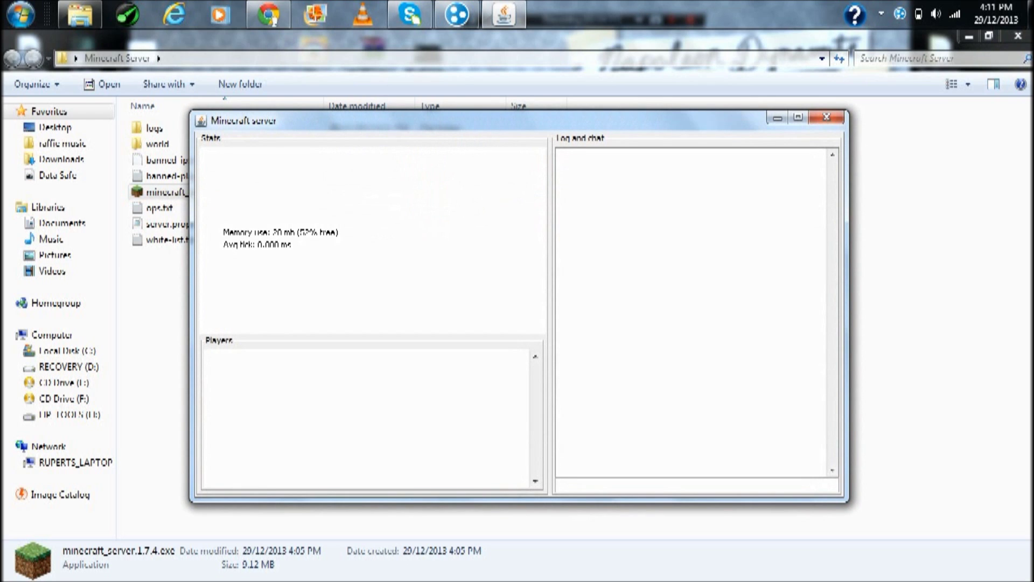
pyautogui.moveTo(517, 119); pyautogui.dragTo(663, 84)
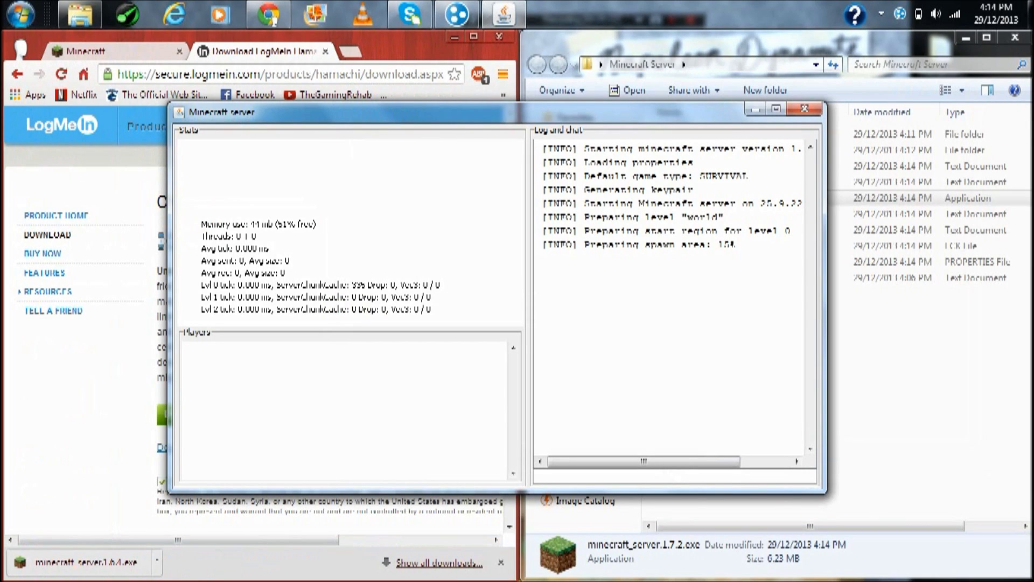
pyautogui.moveTo(490, 111); pyautogui.dragTo(463, 89)
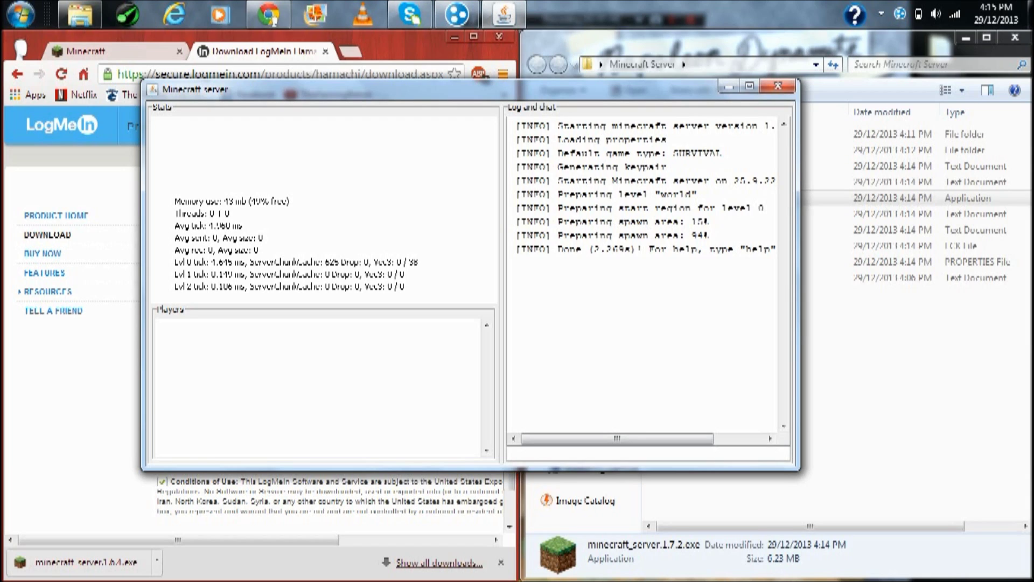
# Run the list command in the server console, followed by the op command without a player name
pyautogui.click(509, 453)
pyautogui.write('list')
pyautogui.press('Return')
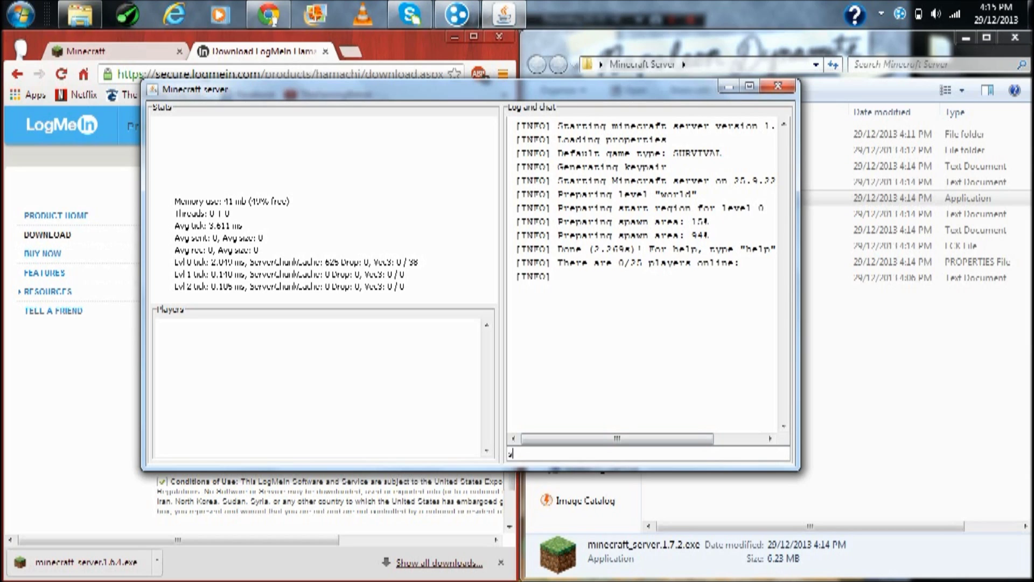
pyautogui.write('op')
pyautogui.press('Return')
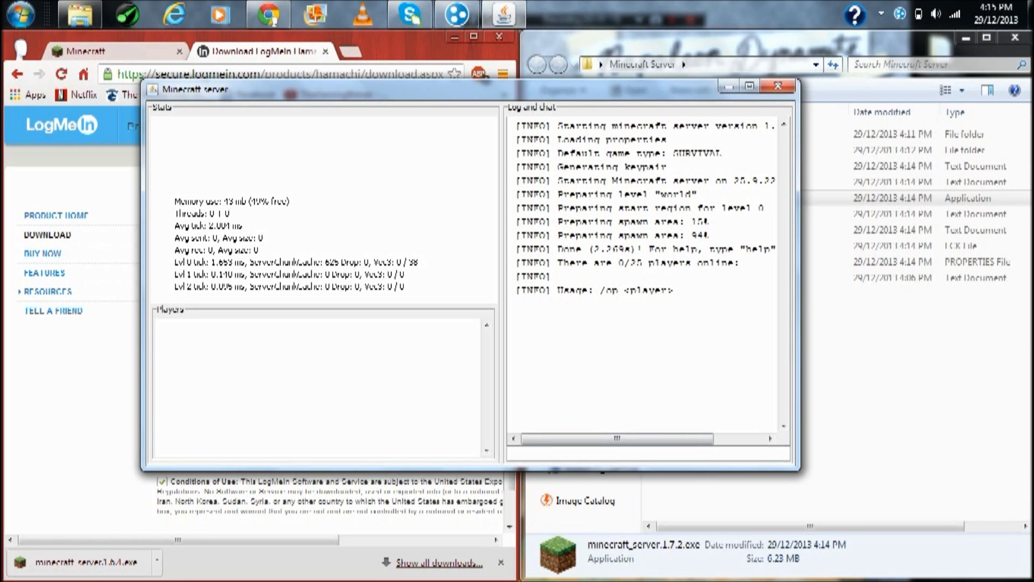
pyautogui.click(454, 37)
pyautogui.click(965, 38)
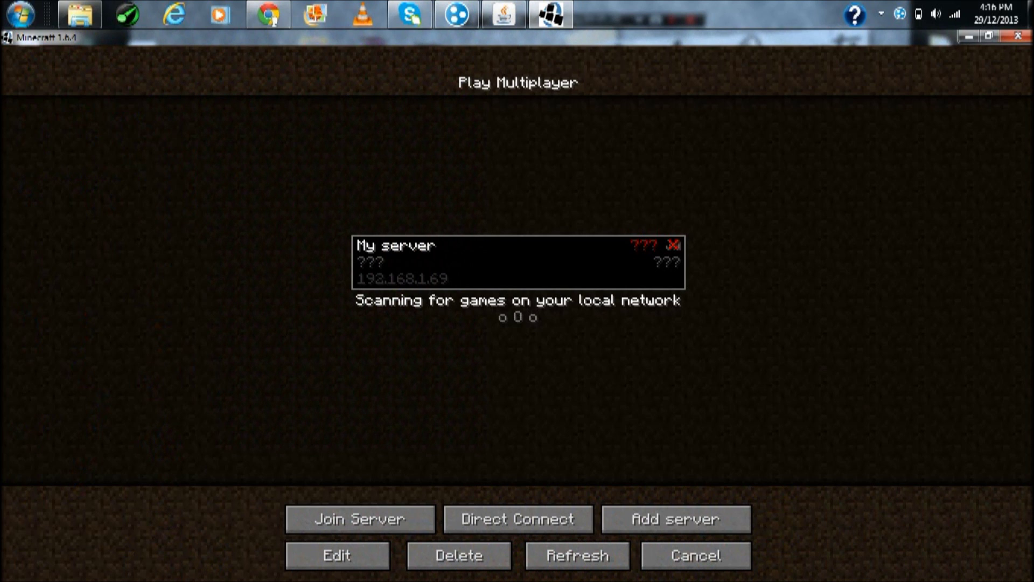
pyautogui.click(518, 519)
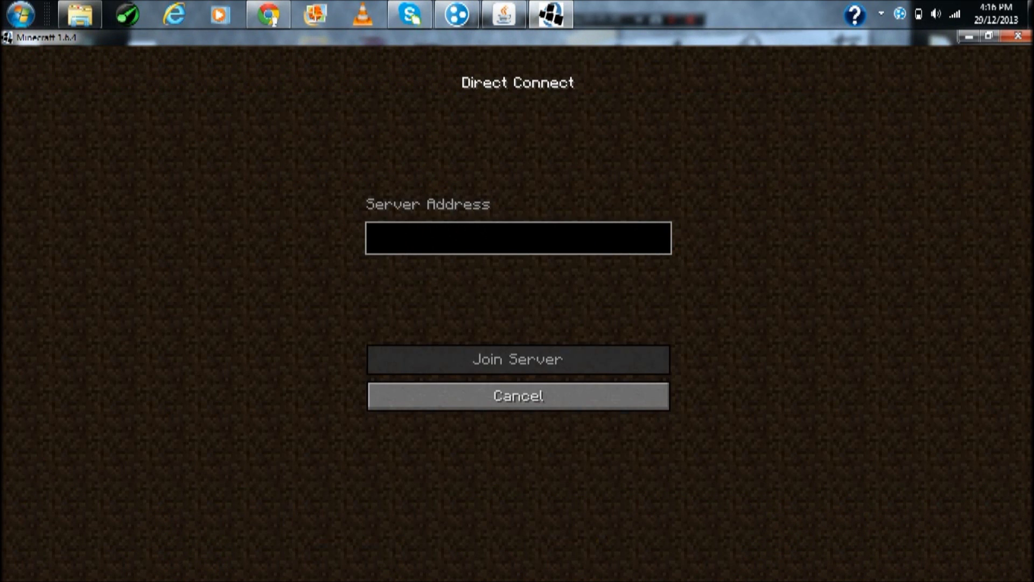
pyautogui.hotkey('ctrl', 'v')
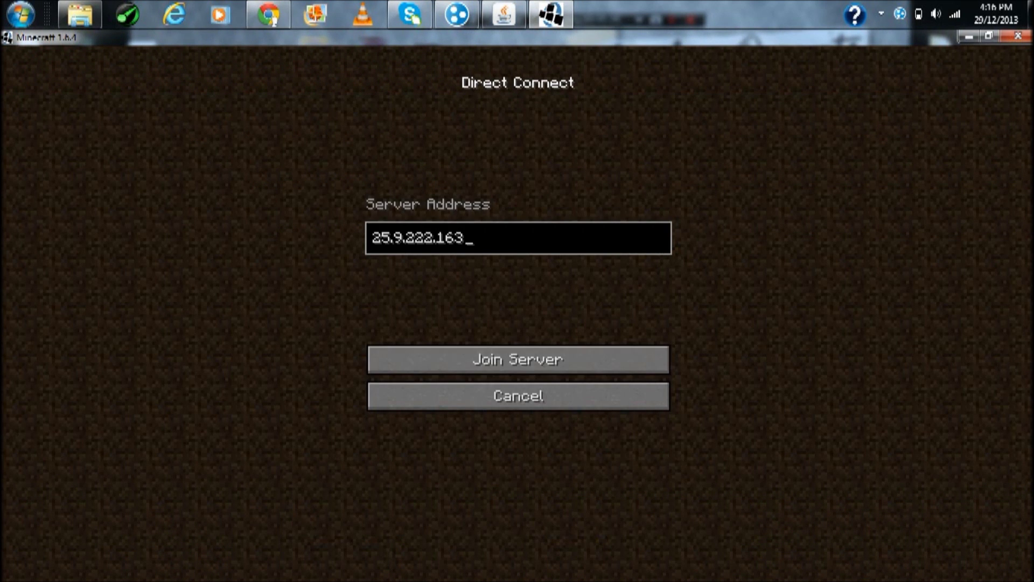
pyautogui.moveTo(456, 14)
pyautogui.click(518, 359)
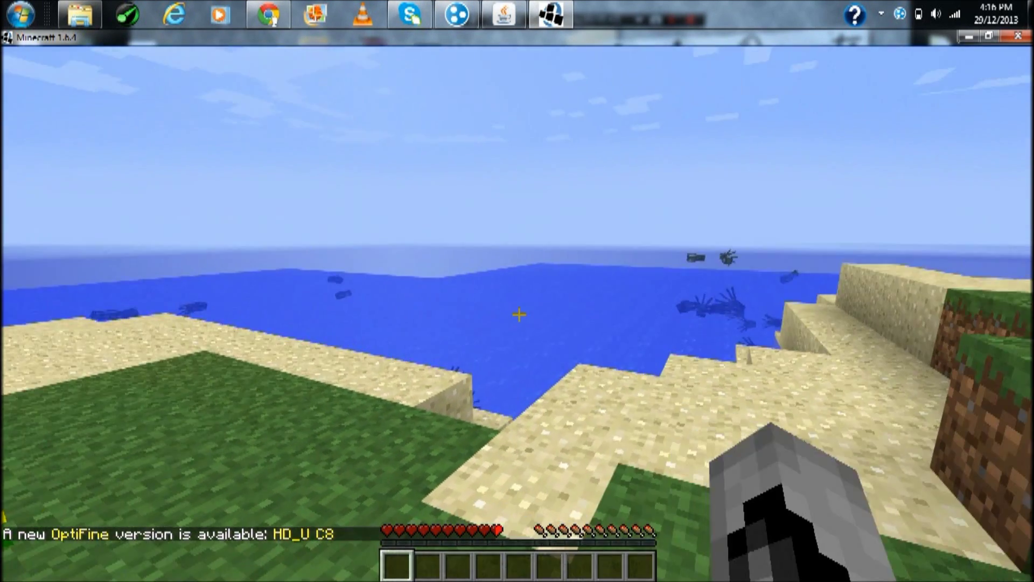
# Walk along the island's beach and under the trees to try out the server world, and break a leaf block
pyautogui.press('w')
pyautogui.press('w')
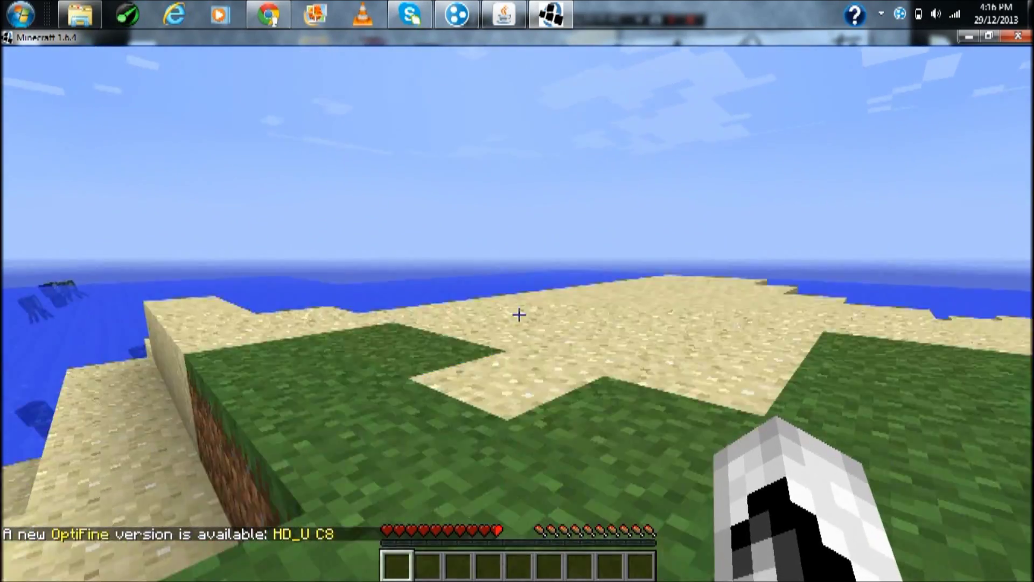
pyautogui.press('w')
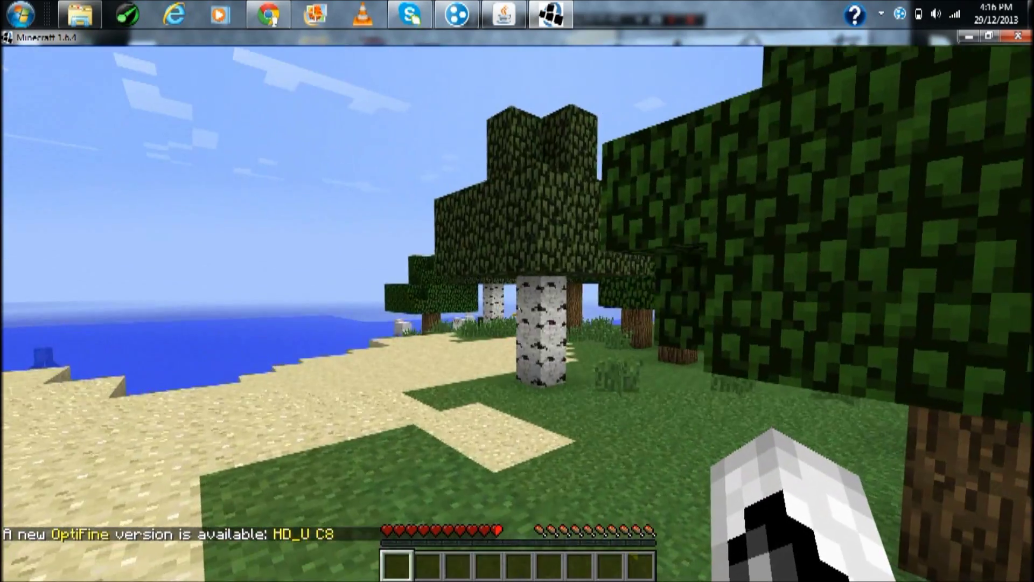
pyautogui.press('w')
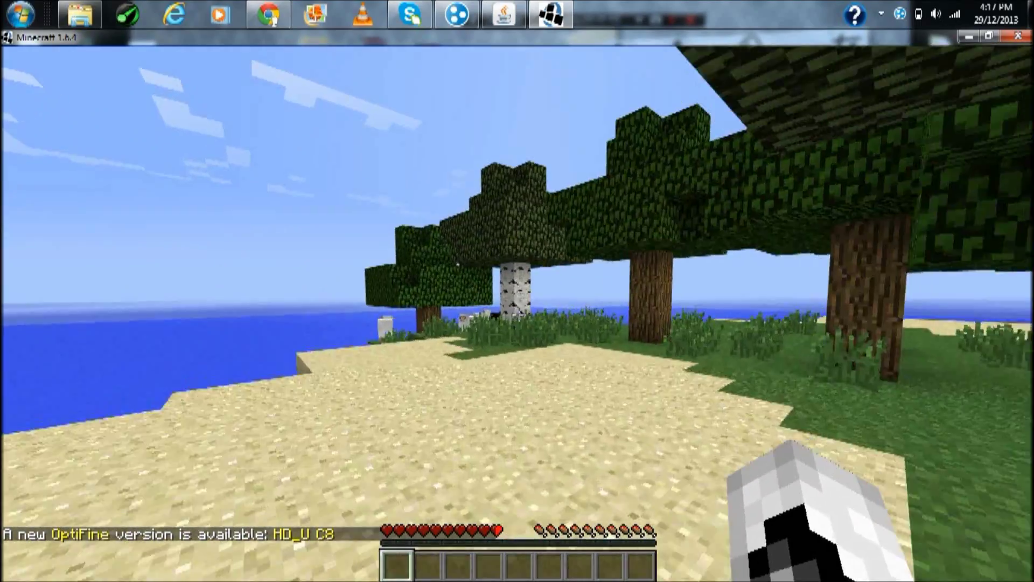
pyautogui.press('w')
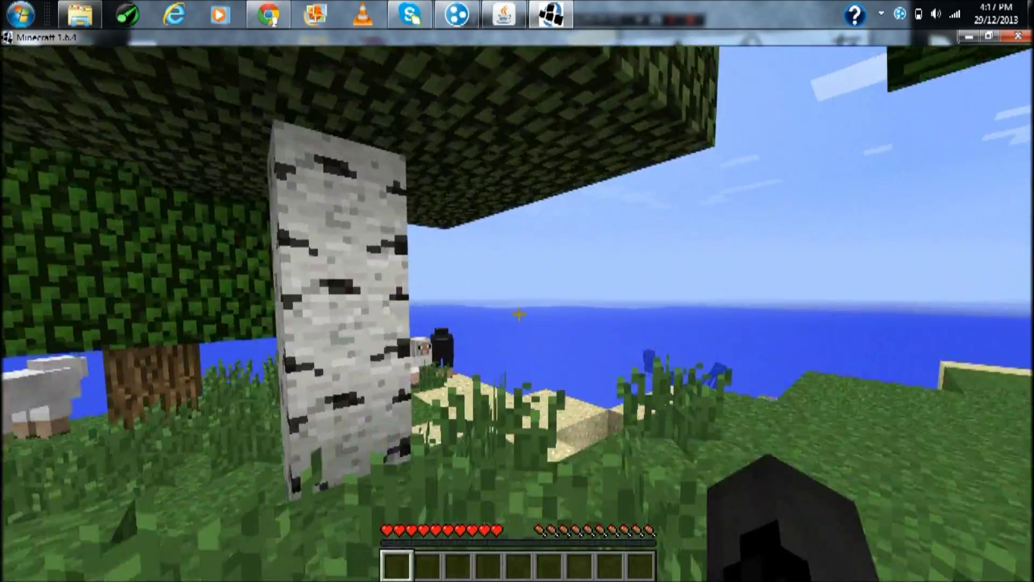
pyautogui.press('w')
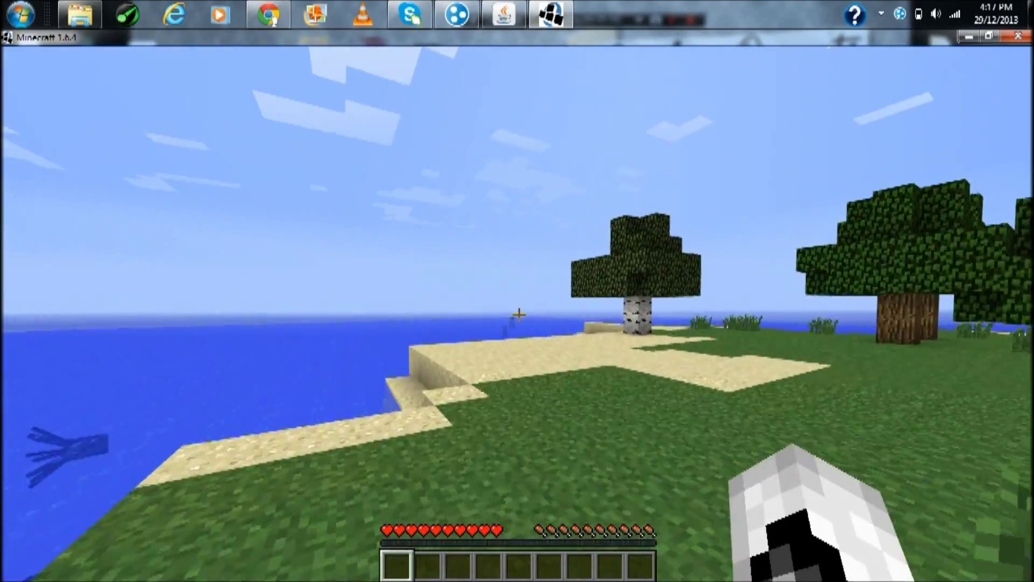
pyautogui.press('w')
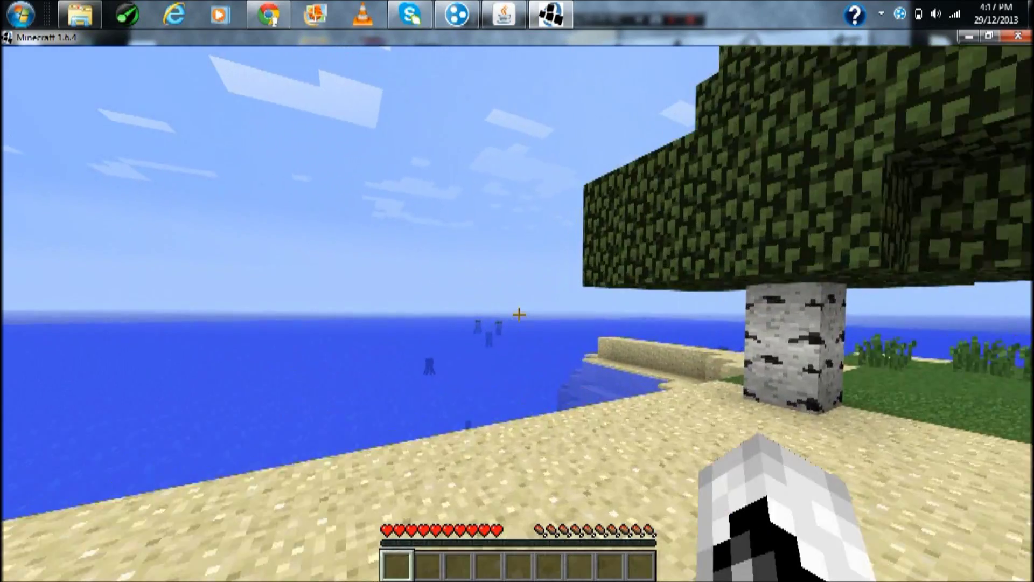
pyautogui.press('w')
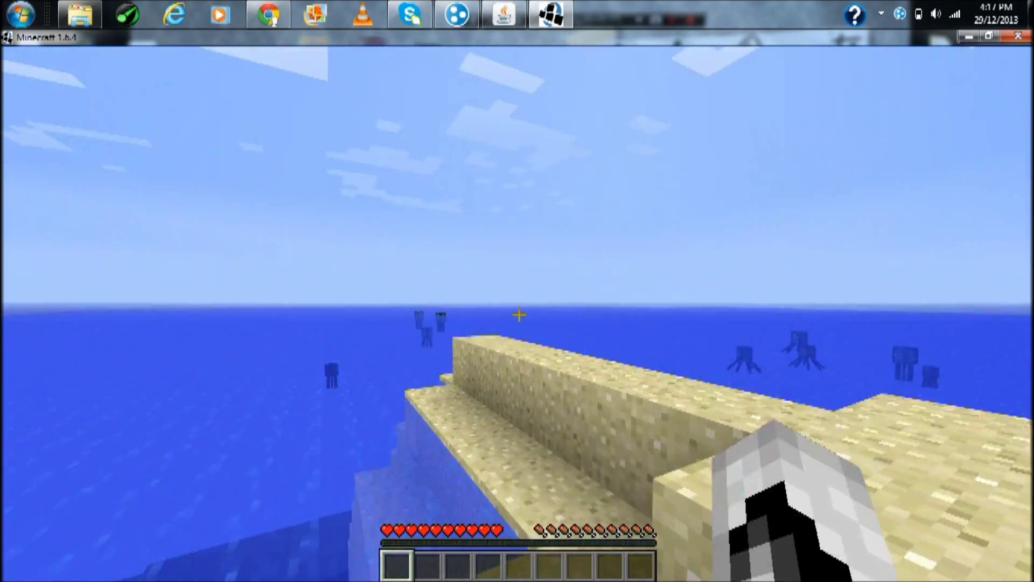
pyautogui.press('w')
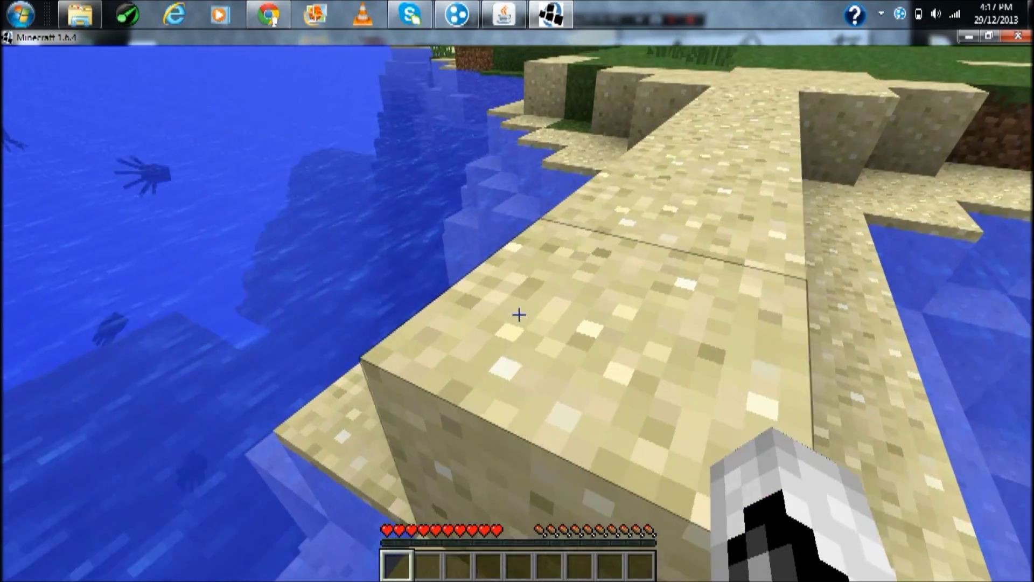
pyautogui.press('w')
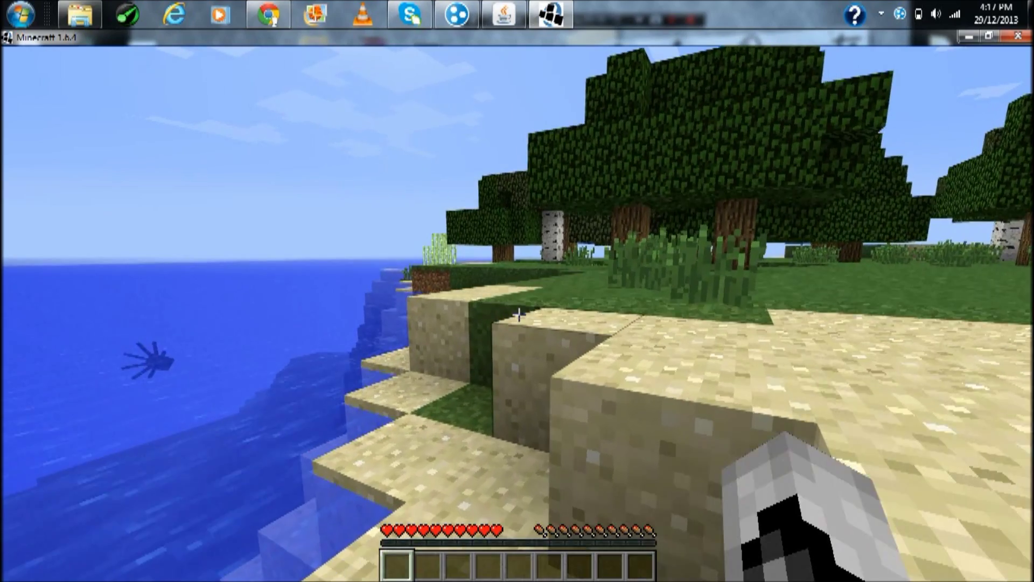
pyautogui.press('w')
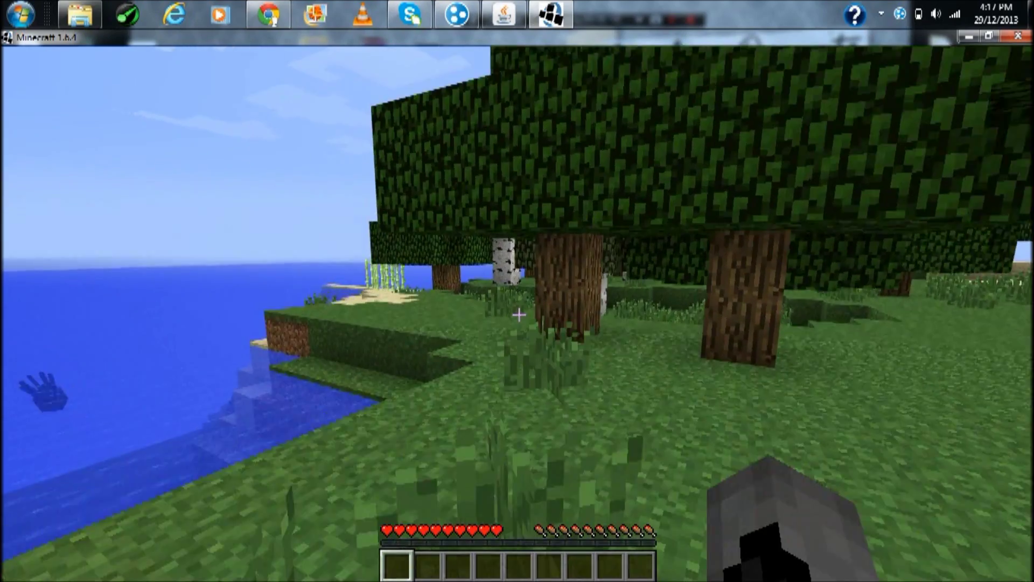
pyautogui.press('w')
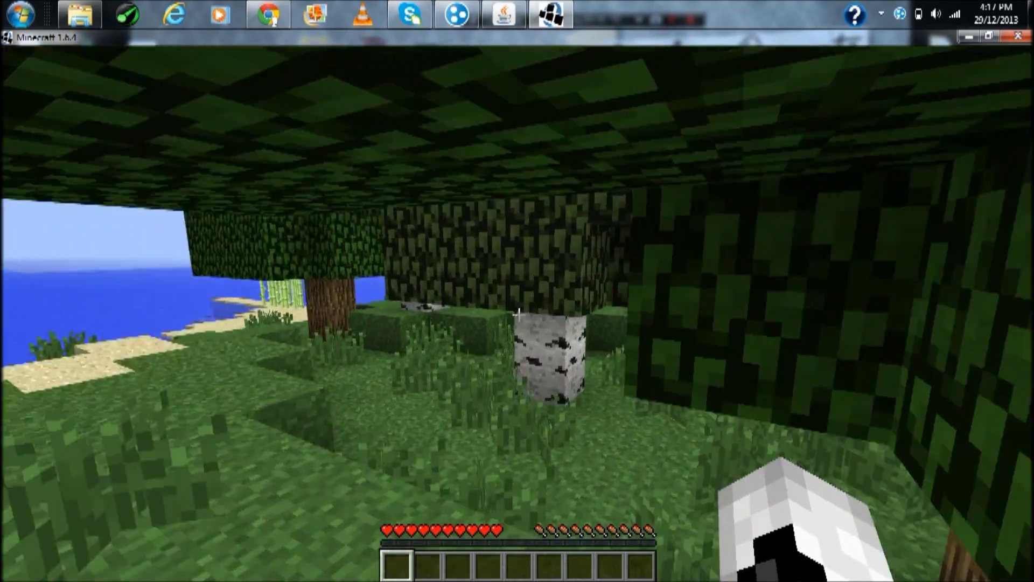
pyautogui.press('w')
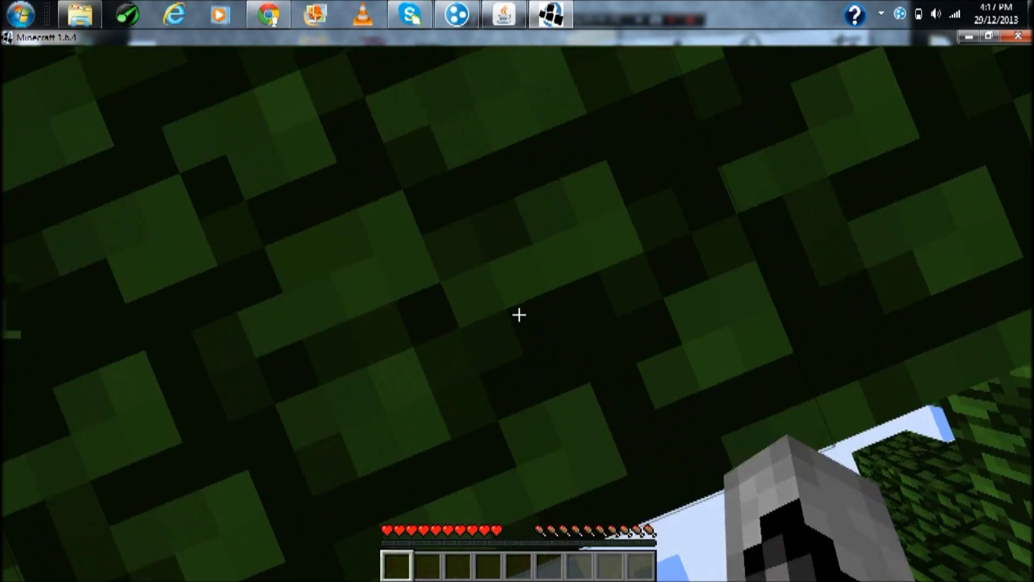
pyautogui.click(519, 315)
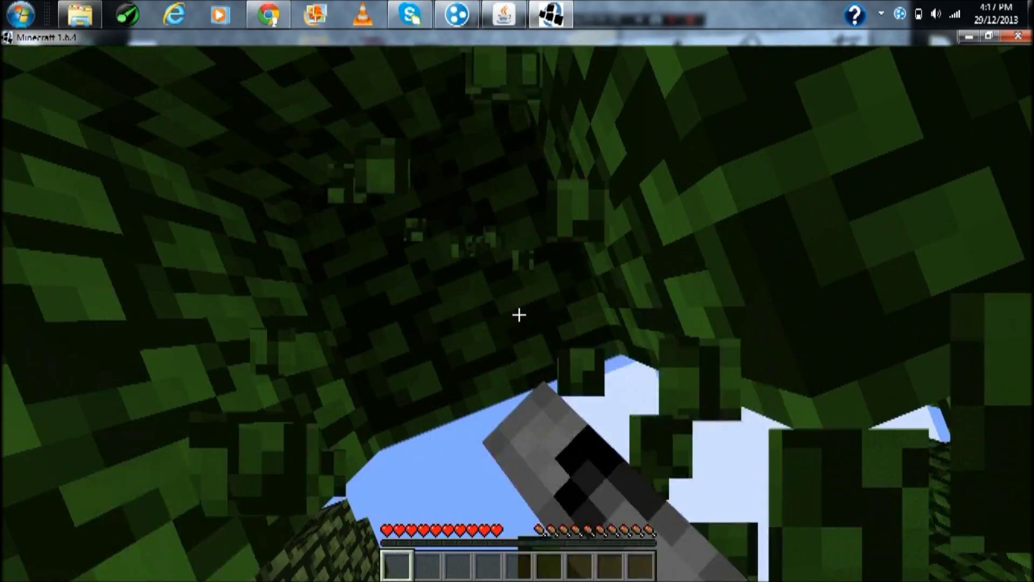